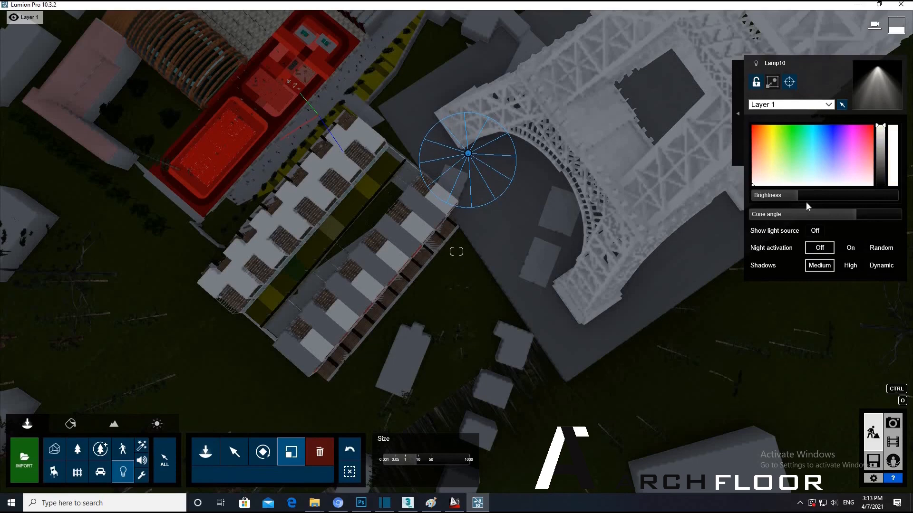
- Try the maximum brightness of 100000 on the selected spotlight and lower it to about a third of the range
left_click_drag(796, 198, 900, 199)
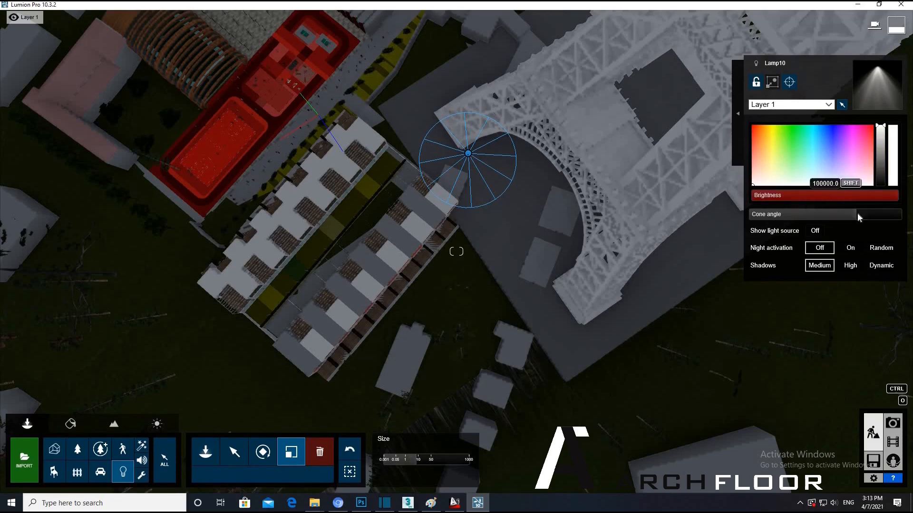
key("w")
right_click_drag(718, 295, 764, 230)
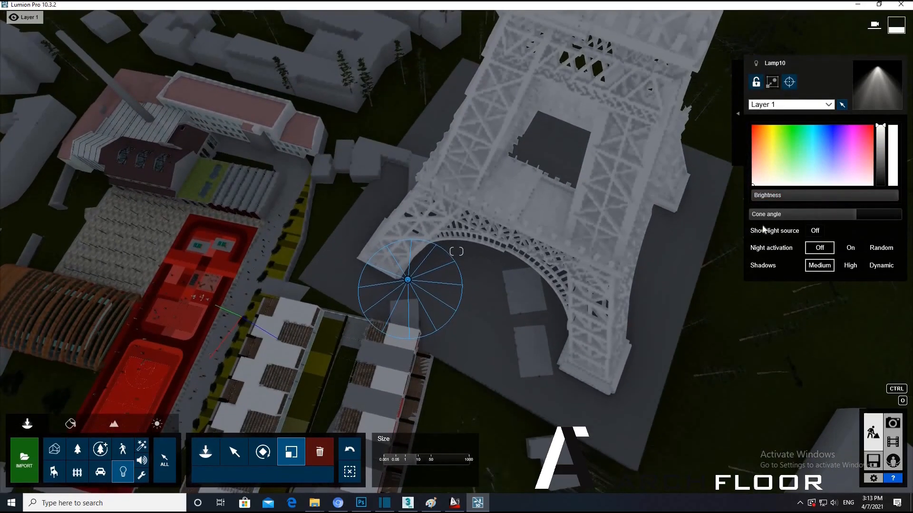
left_click(797, 197)
- Move the spotlight beside the base of the tower leg nearest the row houses and set its brightness to about two thirds
left_click_drag(407, 281, 452, 165)
right_click_drag(371, 411, 475, 410)
right_click_drag(418, 353, 333, 430)
left_click(236, 452)
left_click_drag(452, 218, 480, 204)
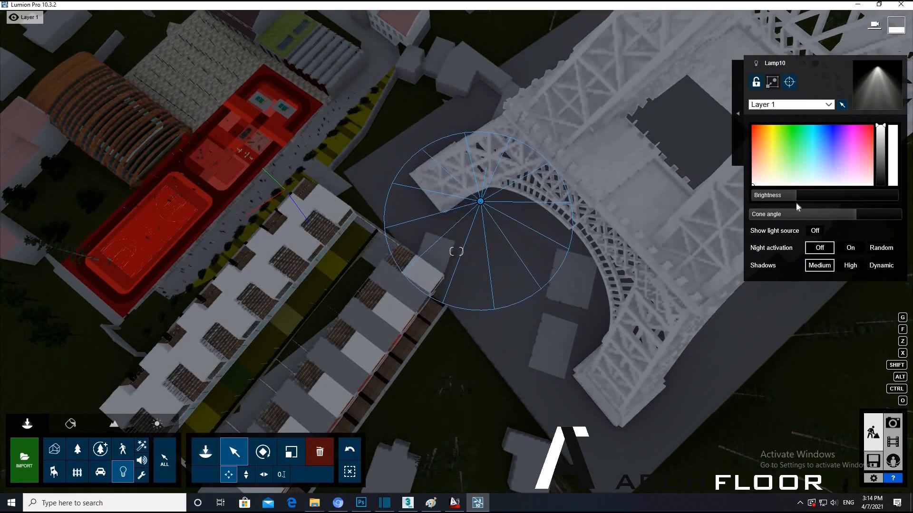
left_click_drag(888, 194, 850, 200)
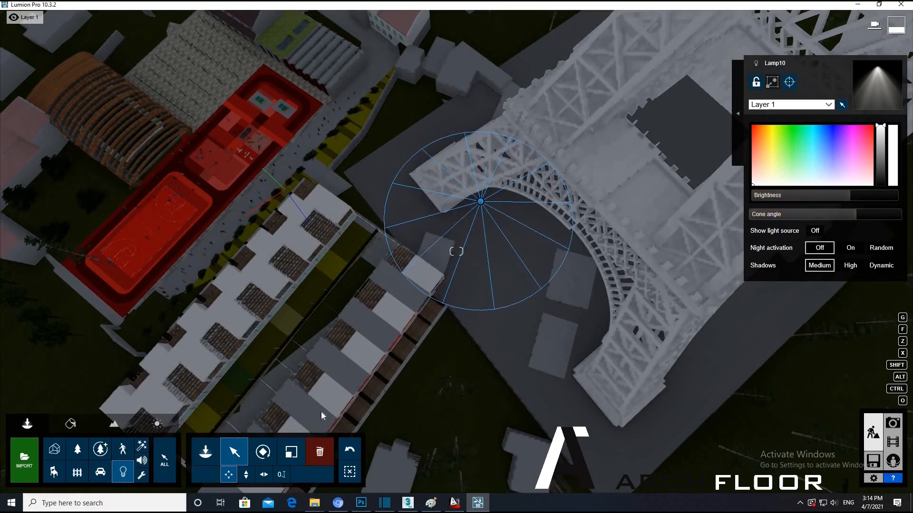
left_click_drag(480, 202, 426, 205)
key("w")
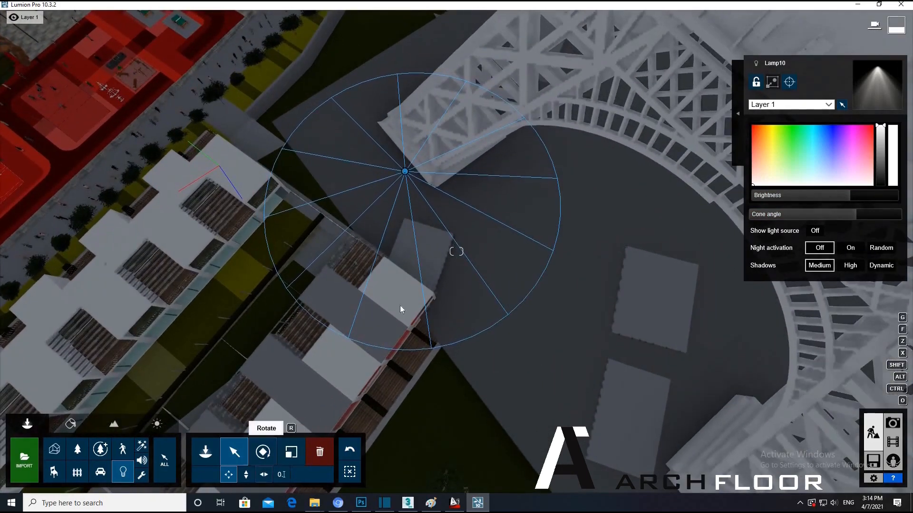
- Rotate the spotlight so it shines up the tower leg and raise its brightness to nearly the maximum
left_click(263, 451)
left_click_drag(405, 172, 412, 124)
key("s")
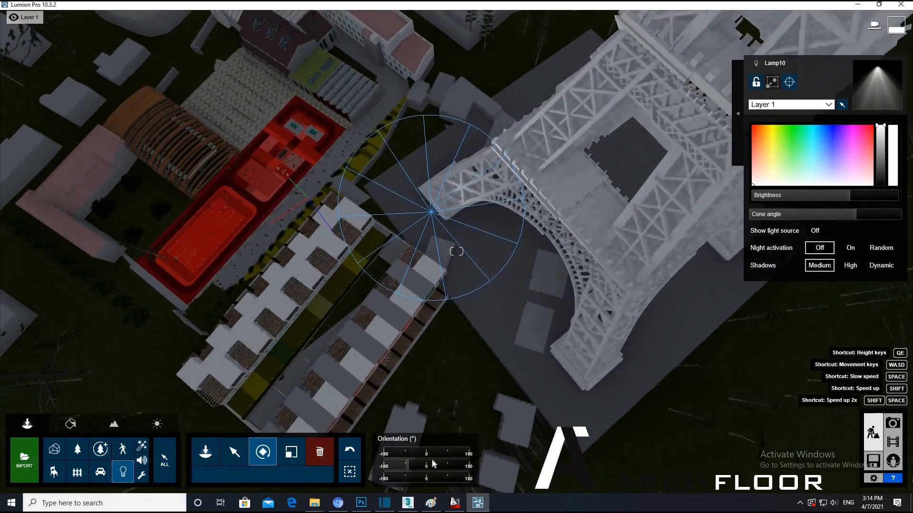
left_click_drag(410, 466, 391, 451)
key("s")
left_click_drag(857, 197, 897, 204)
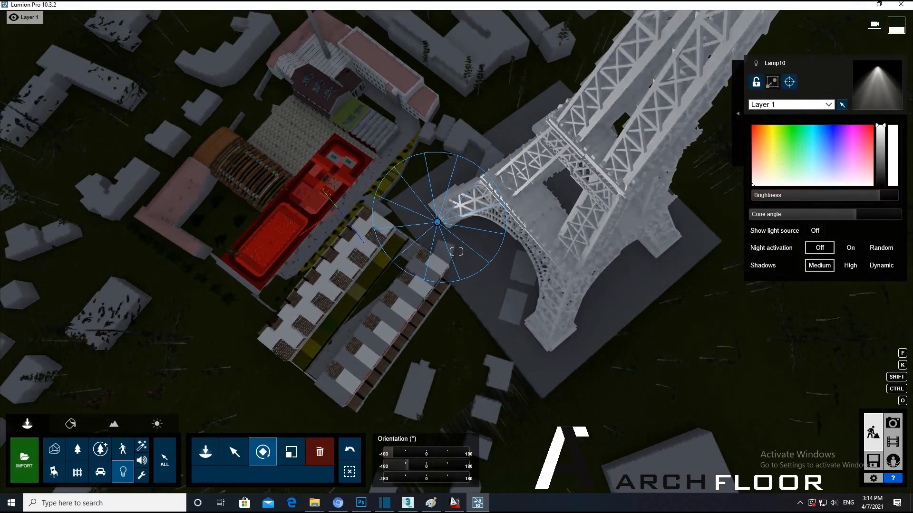
- Place copies of the spotlight beside the bases of two other tower legs
left_click(234, 451)
key("alt")
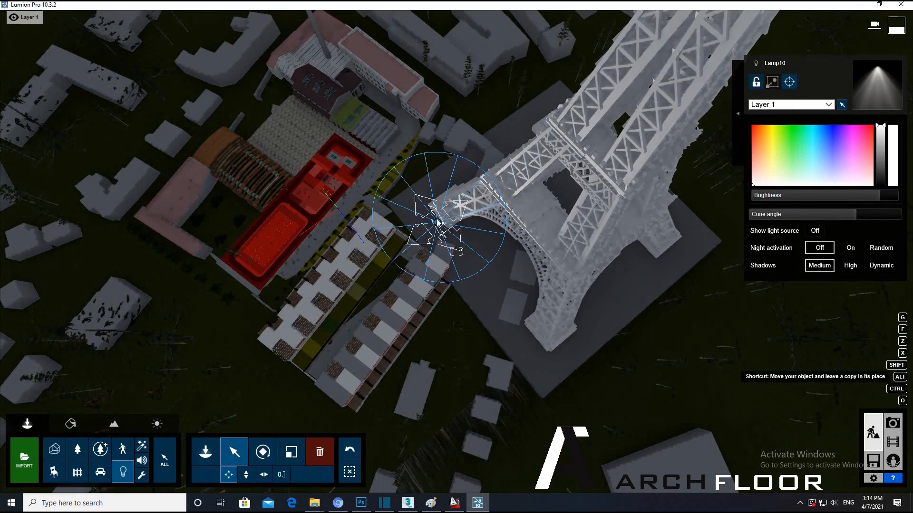
left_click_drag(438, 221, 553, 333, "alt")
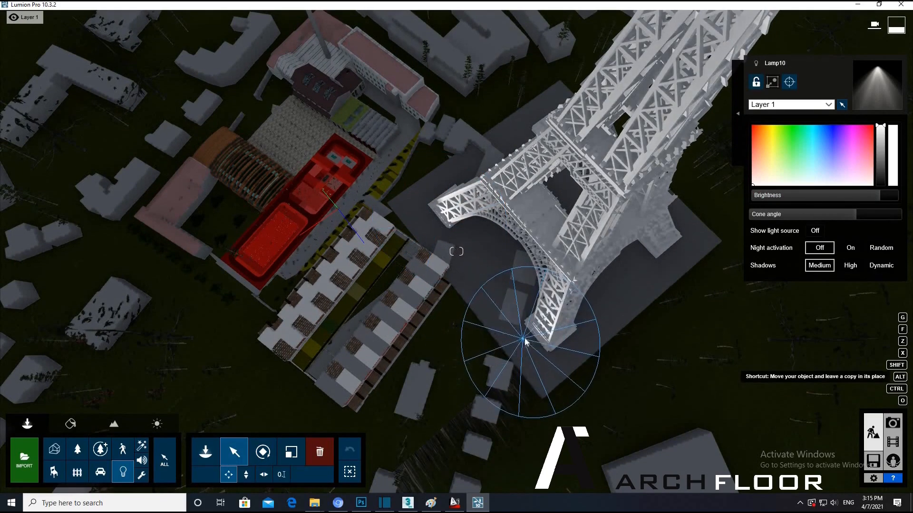
left_click_drag(672, 236, 669, 255, "alt")
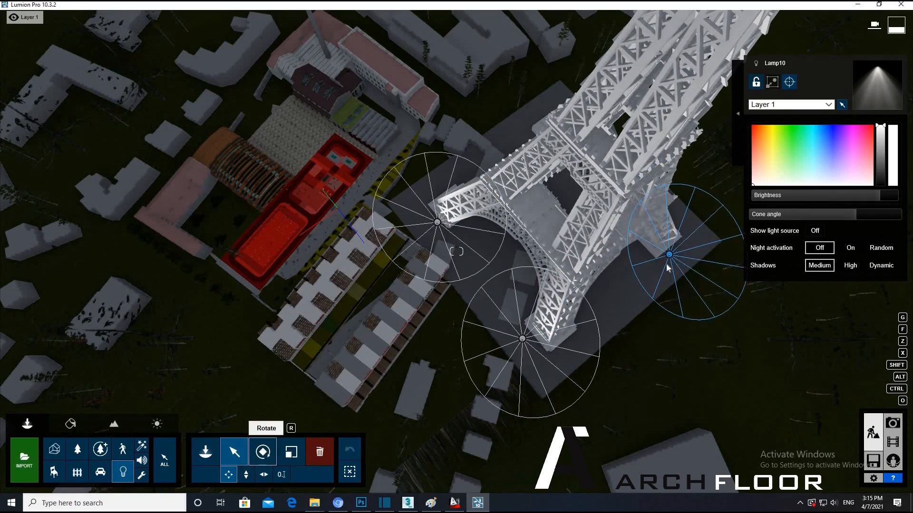
- Rotate the copied spotlight at the far leg so it shines onto the tower
left_click(262, 452)
left_click_drag(415, 467, 432, 452)
scroll(394, 415, "down", 1)
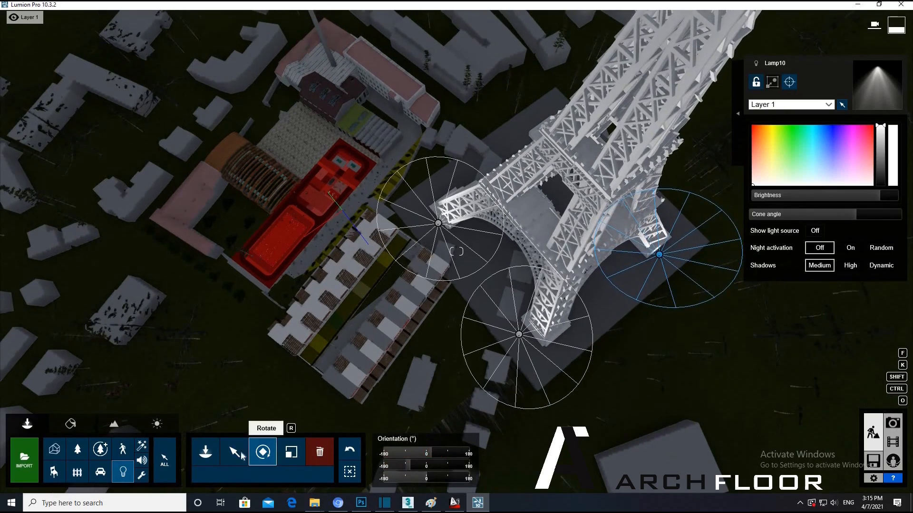
- Place a copy of the far leg's spotlight on the tower's first platform
left_click(235, 452)
left_click_drag(659, 254, 541, 228)
key("w")
right_click_drag(541, 228, 471, 297)
key("w")
- Place further spotlight copies at the second platform and inside the shaft above it
left_click_drag(572, 248, 643, 137, "alt")
key("s")
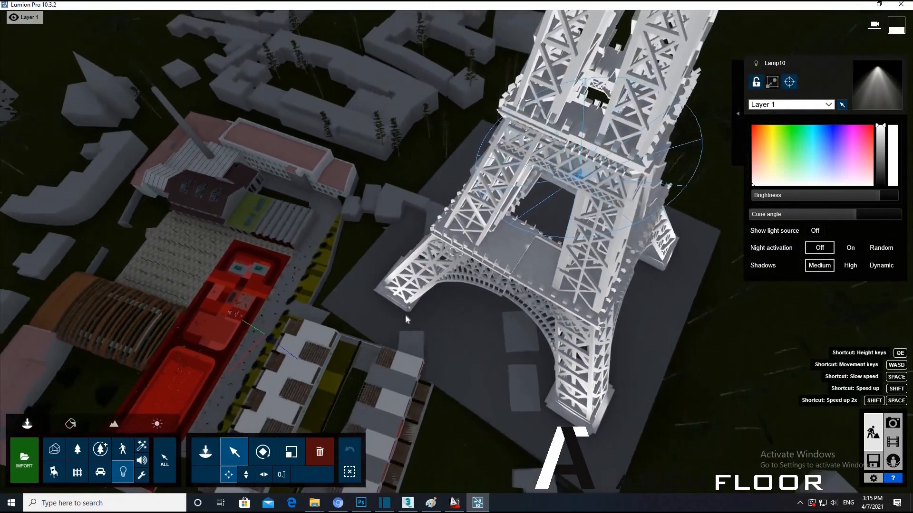
left_click_drag(521, 252, 587, 92, "alt")
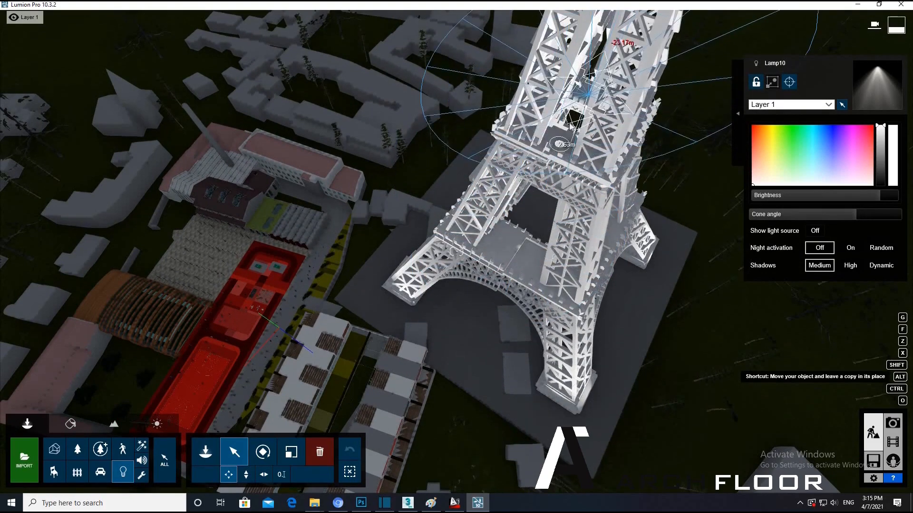
key("s")
key("s")
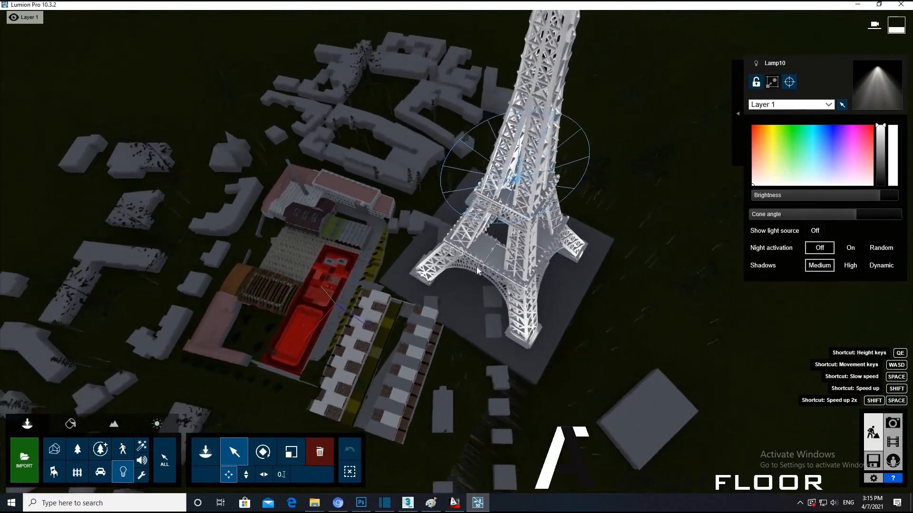
- Try a reddish light color on the upper spotlight and bring it back to white
key("s")
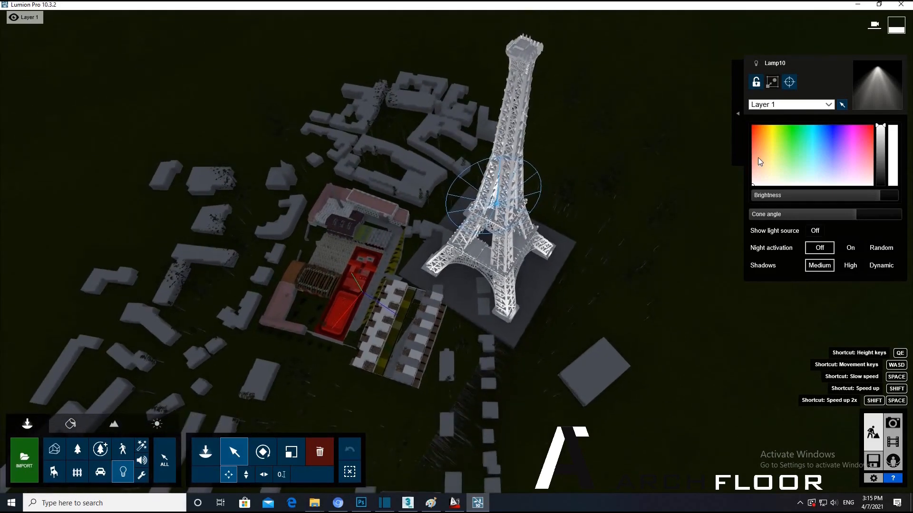
left_click(754, 161)
mouse_move(756, 163)
left_mouse_down()
mouse_move(754, 126)
mouse_move(753, 185)
left_mouse_up()
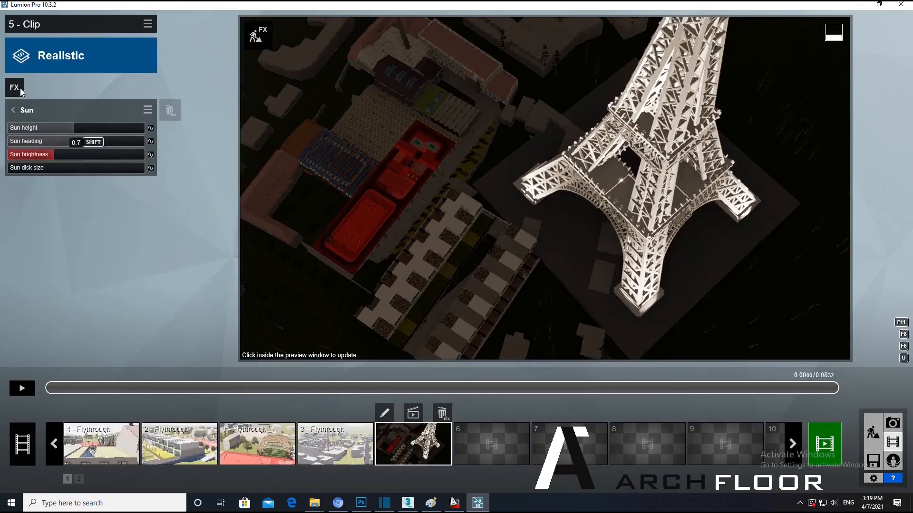
- Add the Animate Light Colors effect to clip 5
left_click(19, 88)
left_click(295, 230)
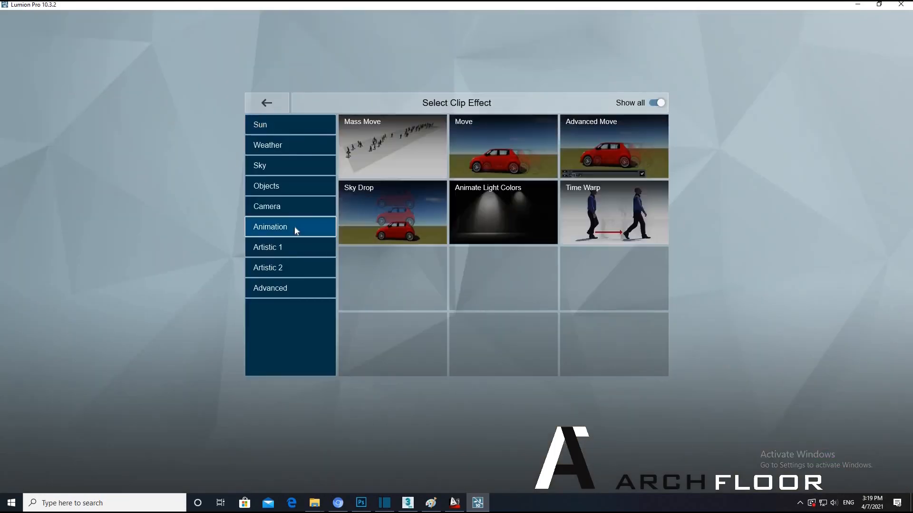
left_click(520, 211)
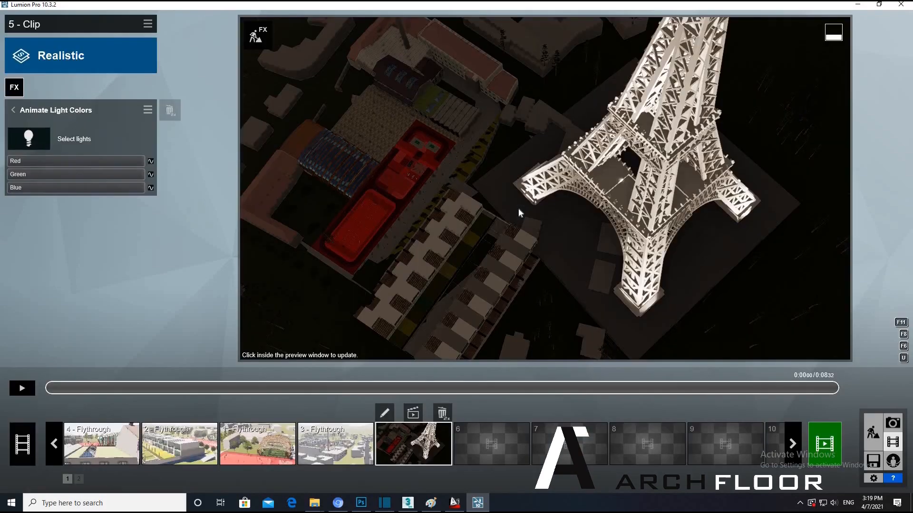
- Select all the spotlights around and inside the tower as the lights controlled by the effect
left_click(26, 140)
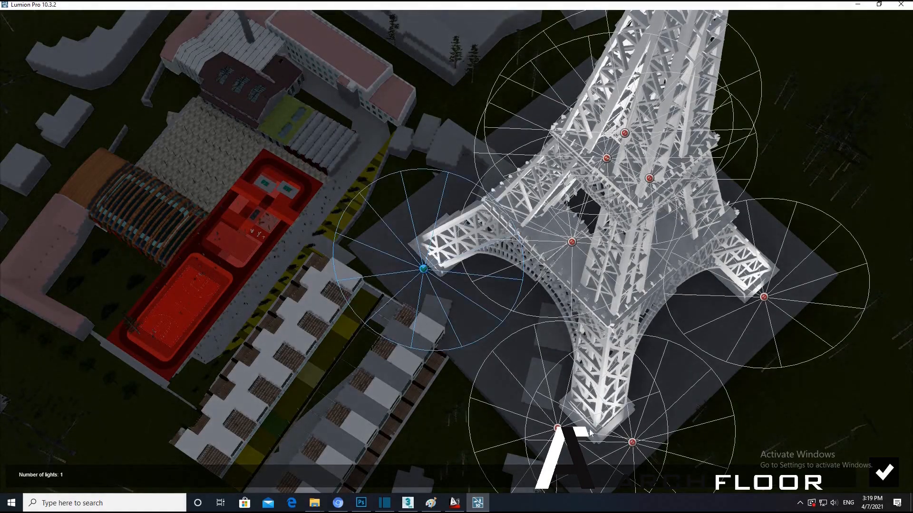
left_click(607, 158)
key("w")
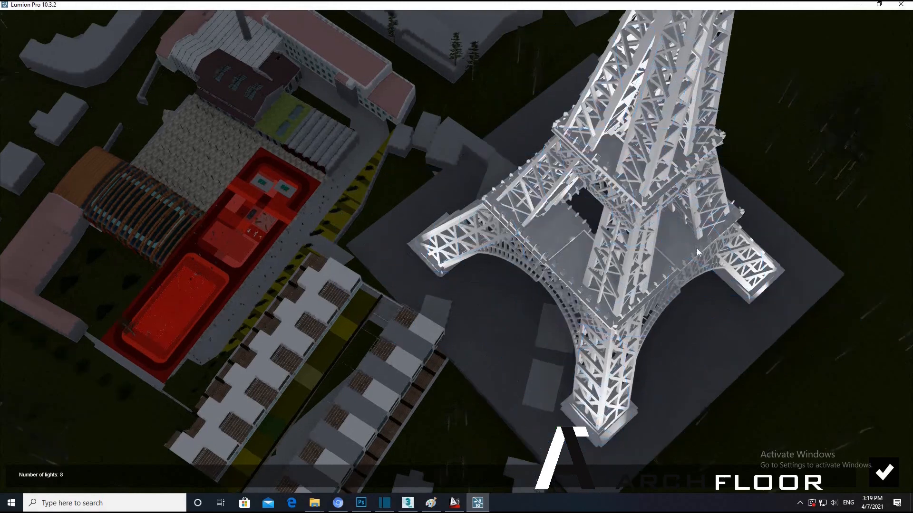
key("w")
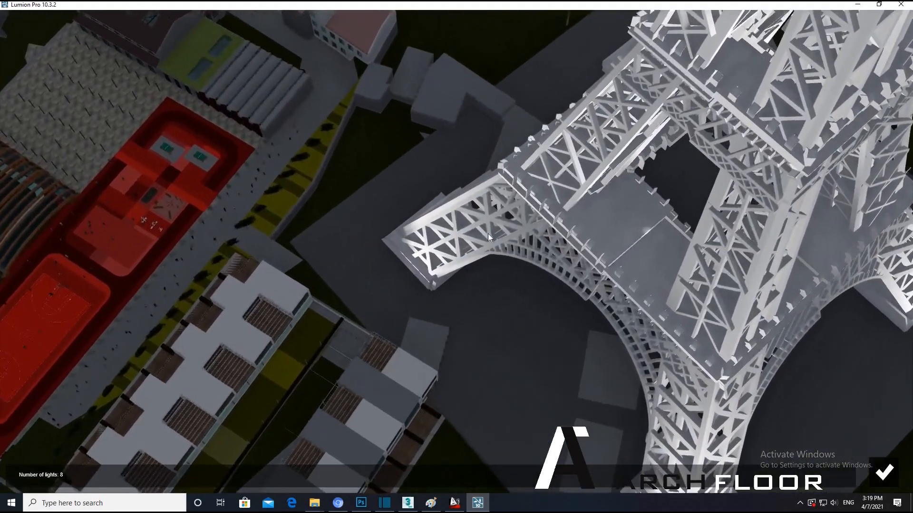
right_click_drag(559, 261, 609, 259)
right_click_drag(481, 400, 478, 333)
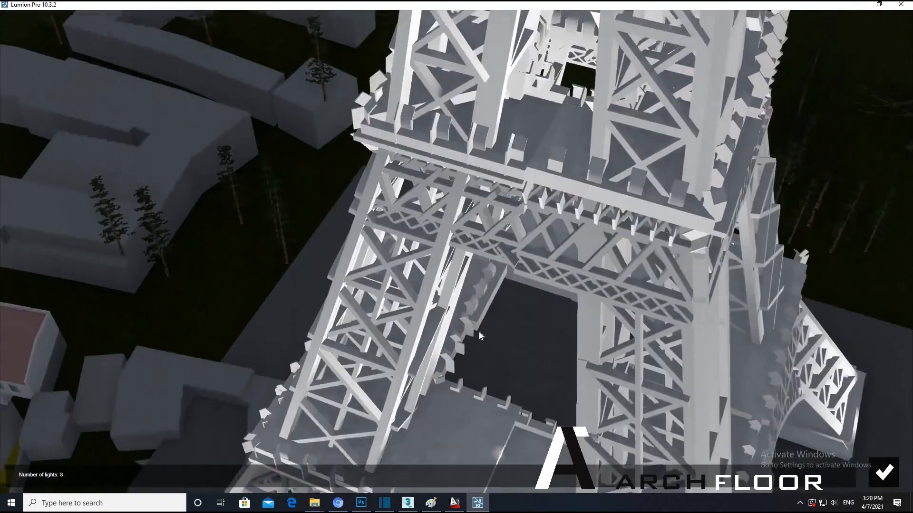
key("w")
key("s")
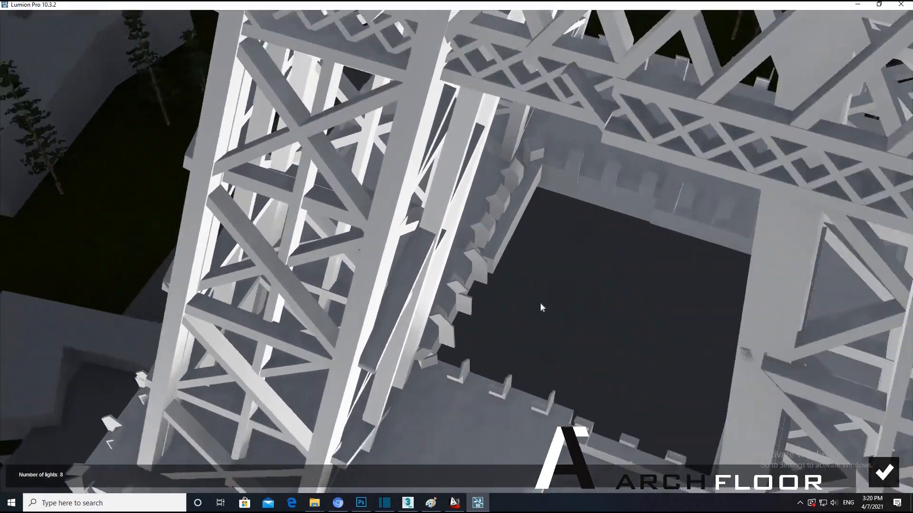
key("s")
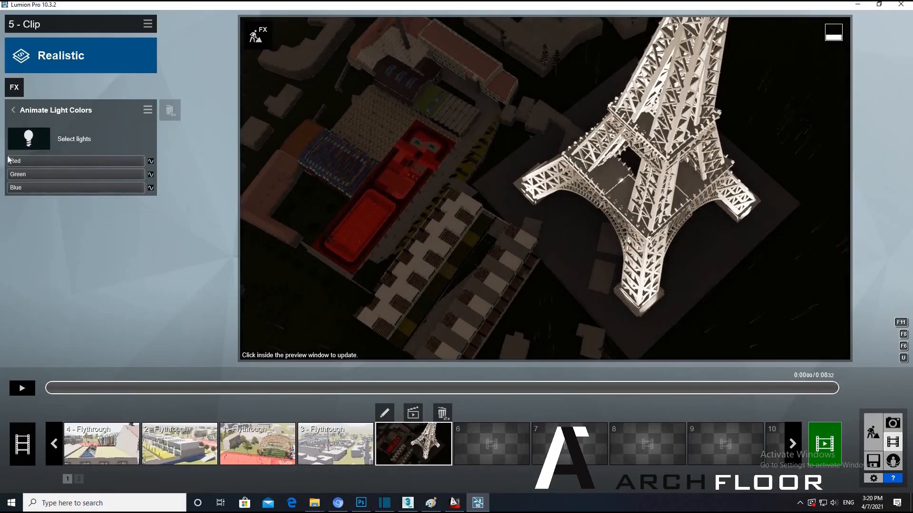
- Try the Red and Green light values at 0.0 and return both to full at the clip's start
left_click(33, 162)
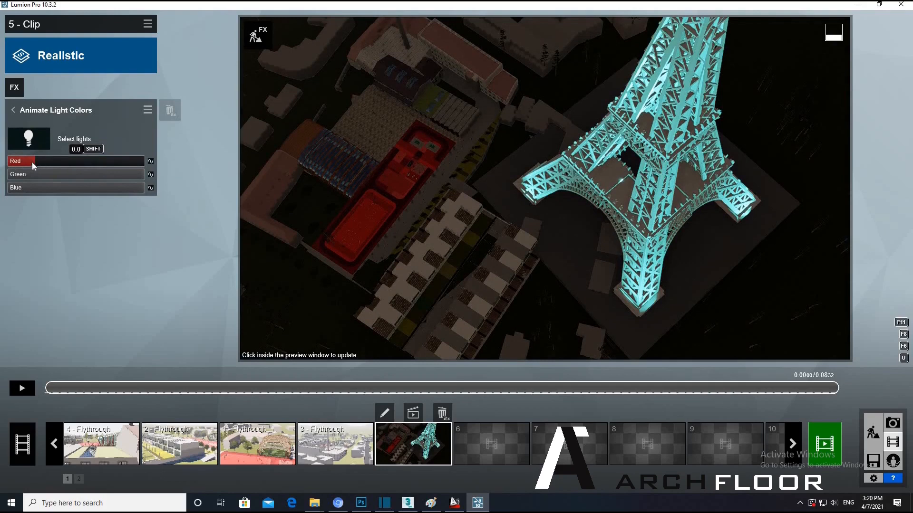
left_click(25, 173)
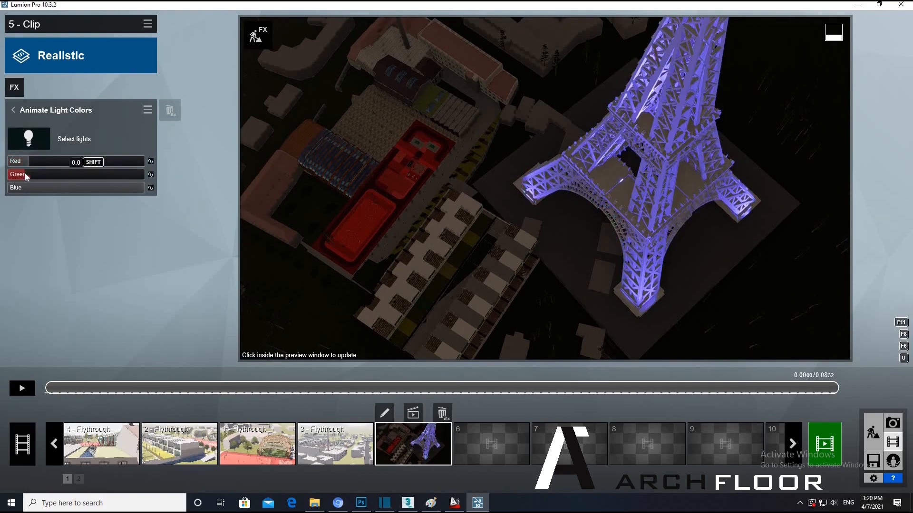
left_click_drag(30, 161, 210, 163)
left_click_drag(25, 174, 155, 174)
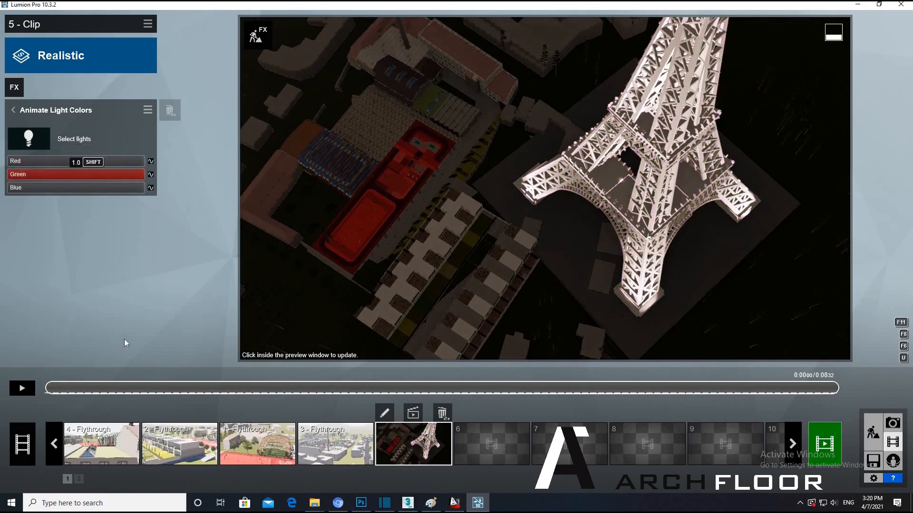
- At about 0:00.39 in the clip, turn the lights blue with Red and Green near zero and Blue at full, and keyframe the colors
left_click(82, 390)
left_click(25, 161)
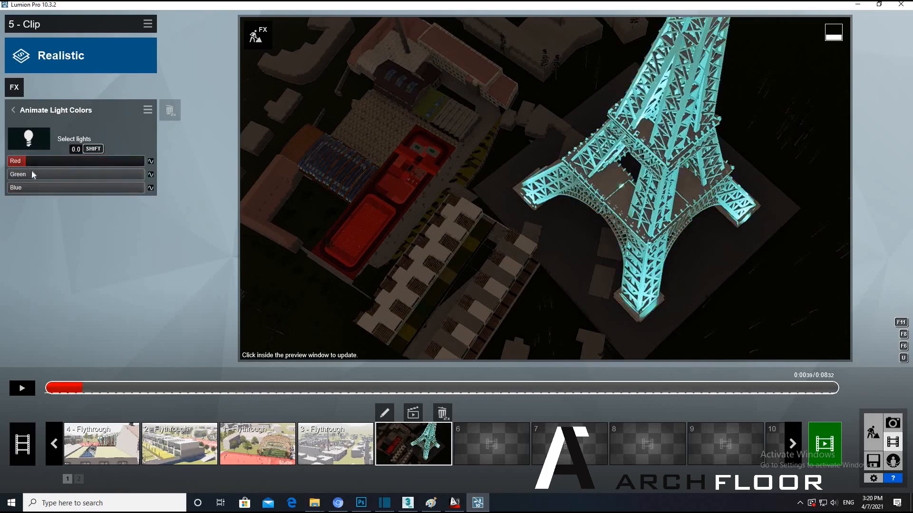
left_click(26, 174)
left_click_drag(34, 186, 155, 190)
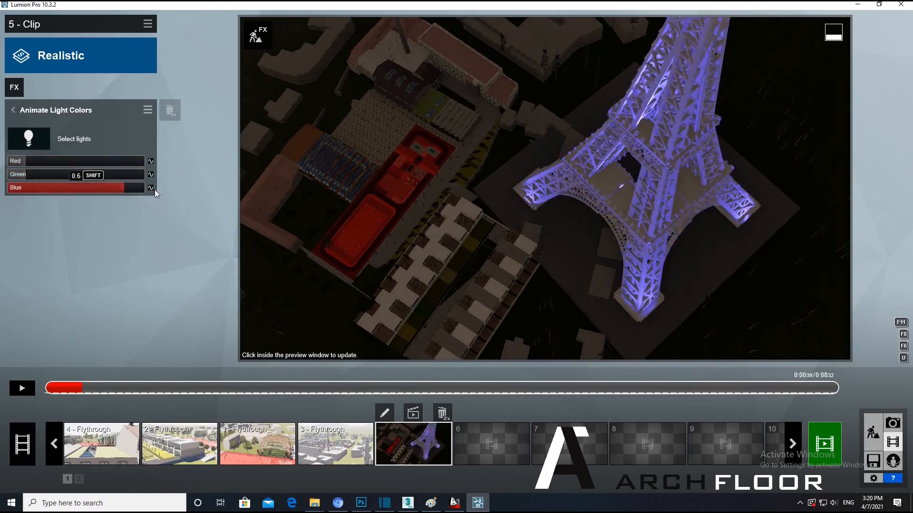
left_click_drag(26, 162, 7, 164)
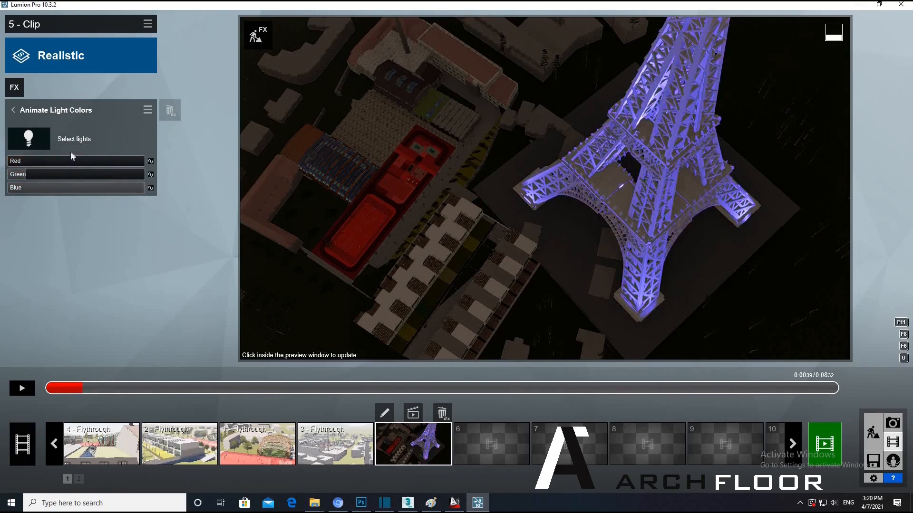
left_click(153, 187)
- Add Red, Green and Blue keyframes at about 0:00.76 with Red nearly full and Green and Blue at zero
left_click(152, 387)
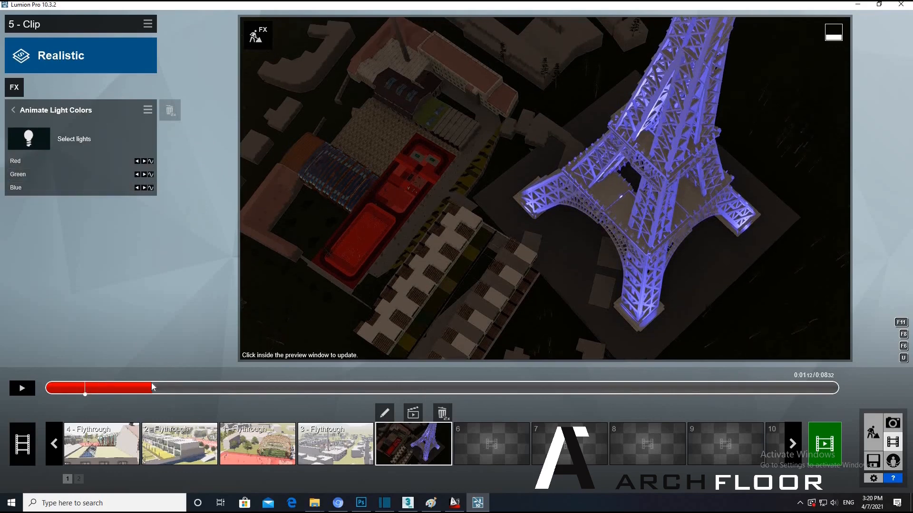
left_click(120, 385)
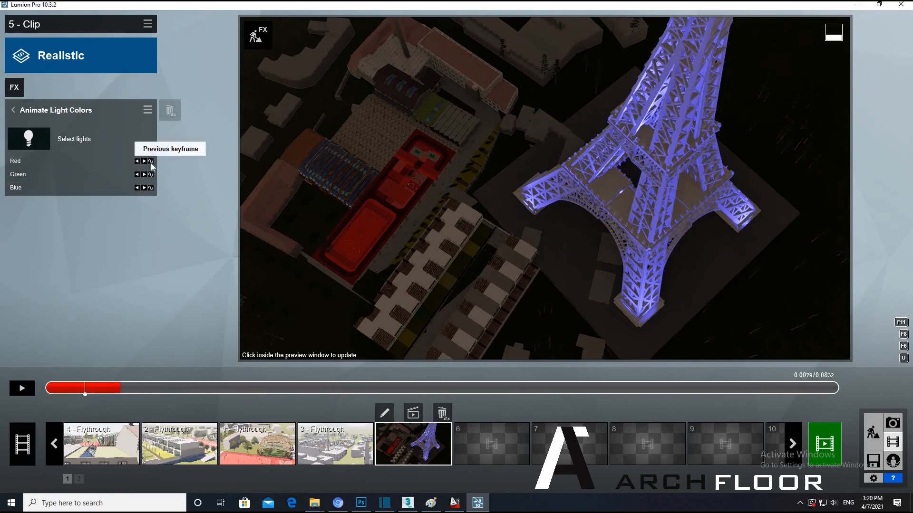
left_click(151, 163)
left_click(151, 175)
left_click(150, 188)
left_click_drag(84, 162, 12, 181)
left_click_drag(90, 188, 1, 191)
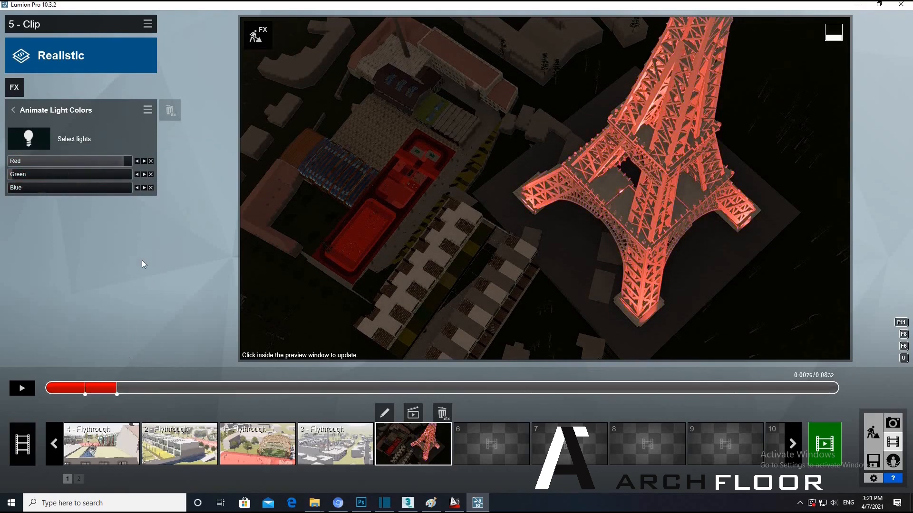
- Remove the second set of Red, Green and Blue keyframes near 0:00.80
left_click(120, 386)
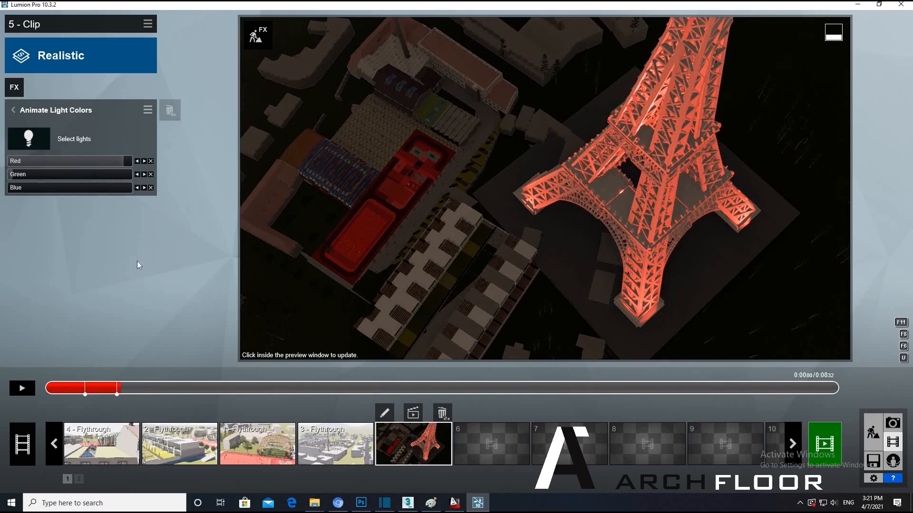
left_click(150, 161)
left_click(150, 174)
left_click(151, 188)
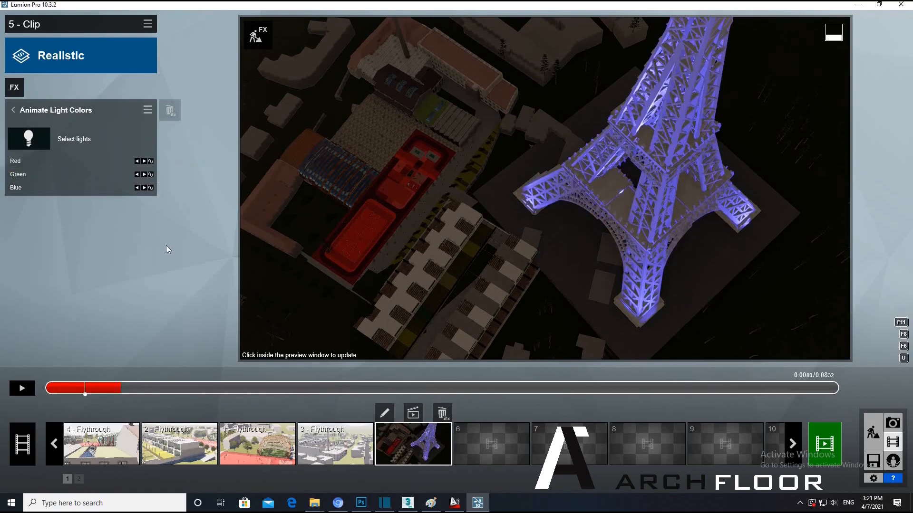
- Play back the clip from near its start to preview the current light color animation
left_click_drag(164, 388, 139, 387)
left_click_drag(67, 389, 24, 389)
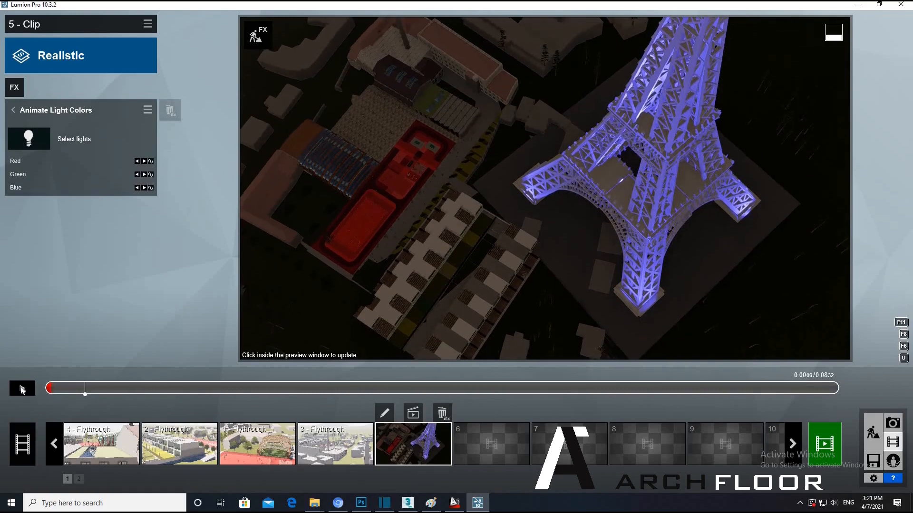
left_click(22, 389)
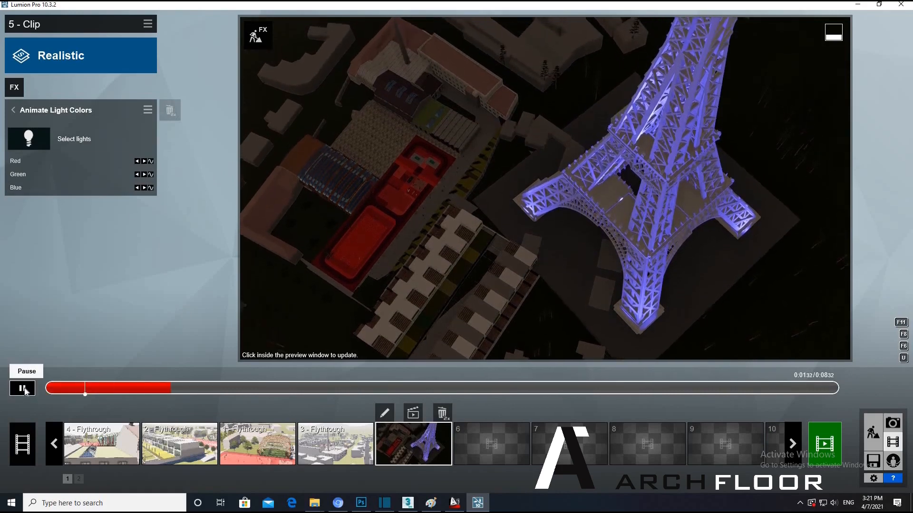
- Remove the Animate Light Colors effect from the clip and add a fresh one
double_click(165, 114)
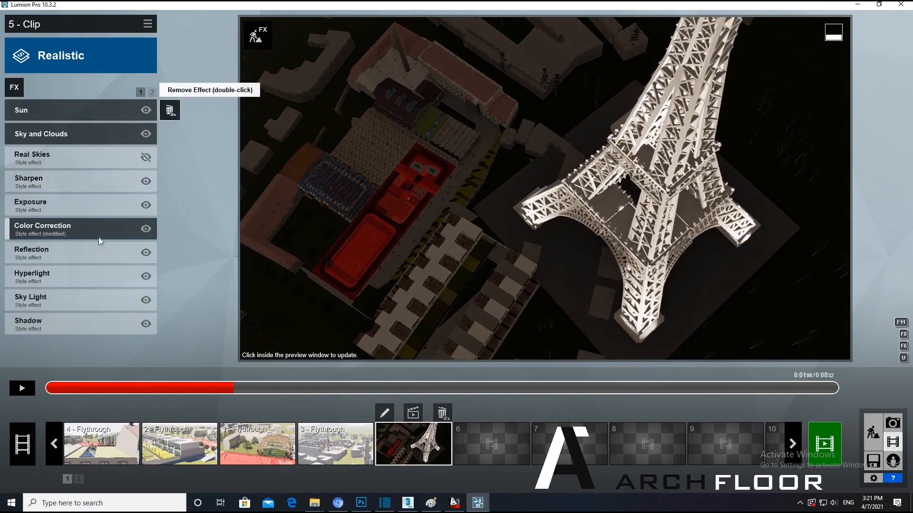
left_click(14, 87)
left_click(531, 214)
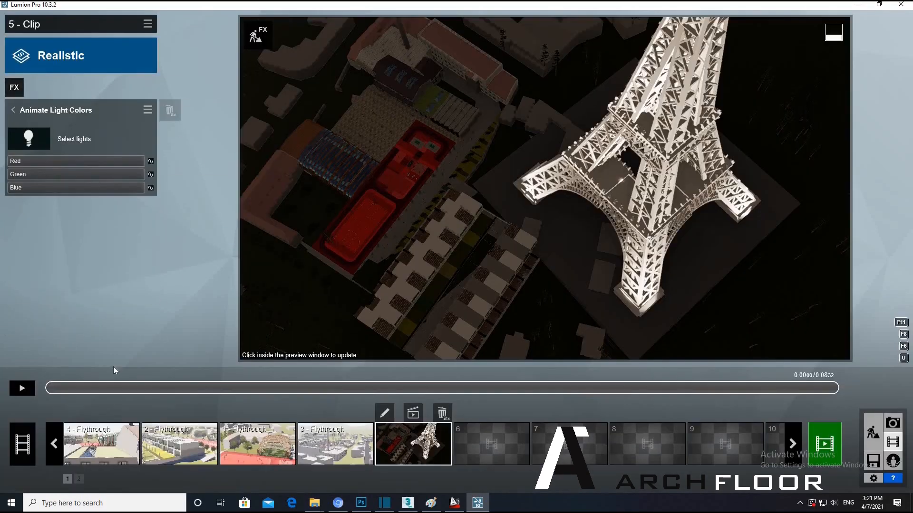
- Add Red, Green and Blue keyframes at about 0:00.34 in the clip with all three colors at full
left_click(74, 387)
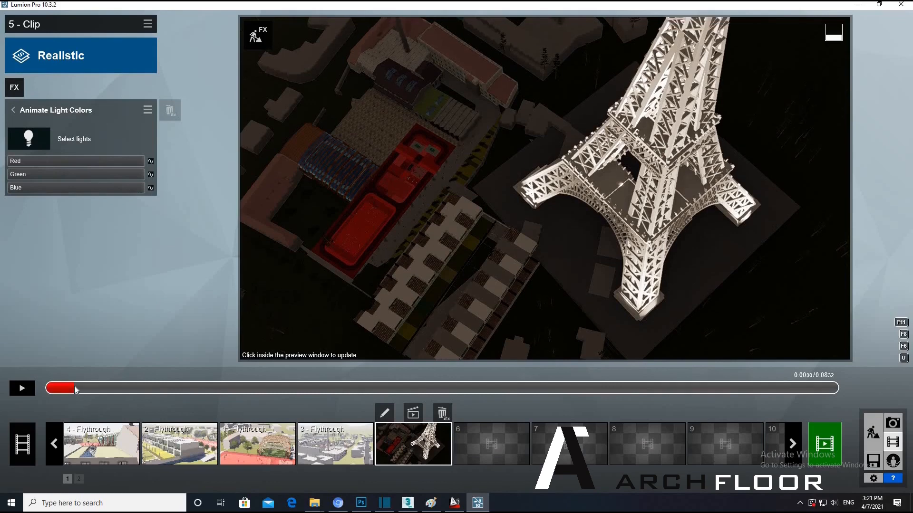
left_click(150, 162)
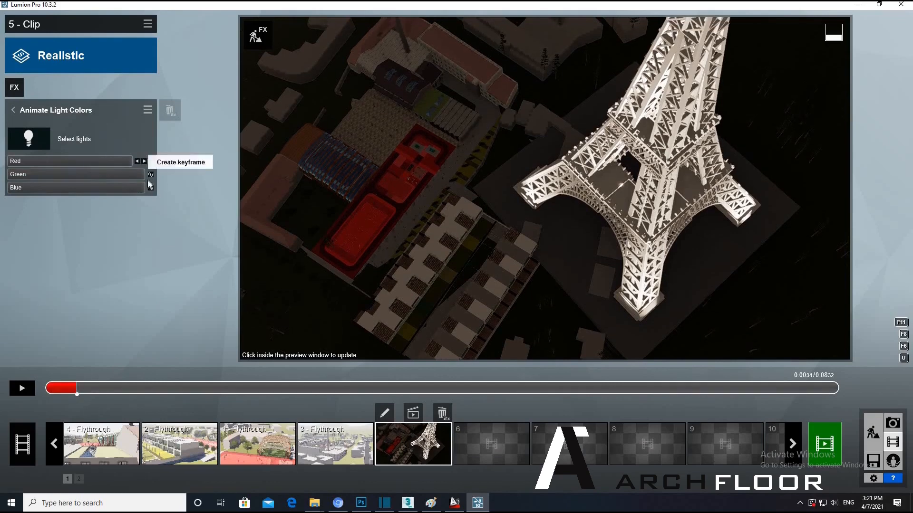
left_click(151, 174)
left_click(151, 188)
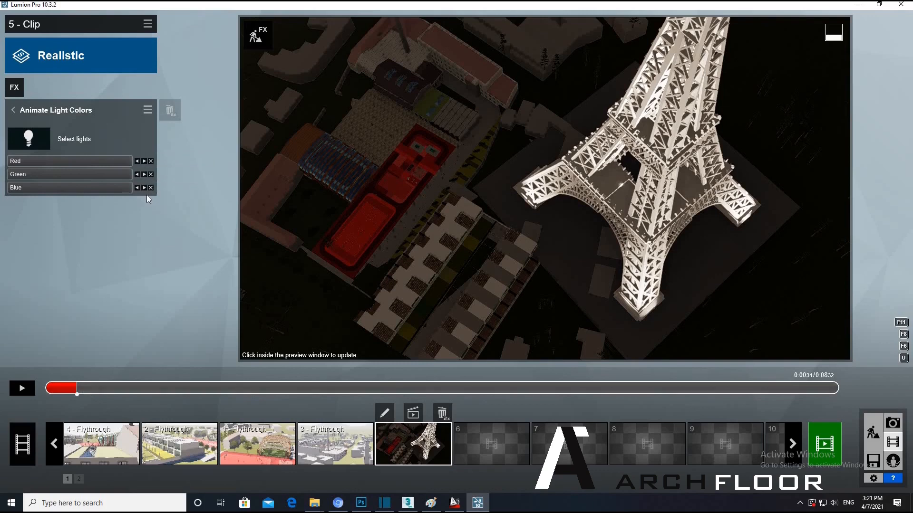
- Select the spotlights around the Eiffel Tower as the lights controlled by the color animation
left_click(28, 141)
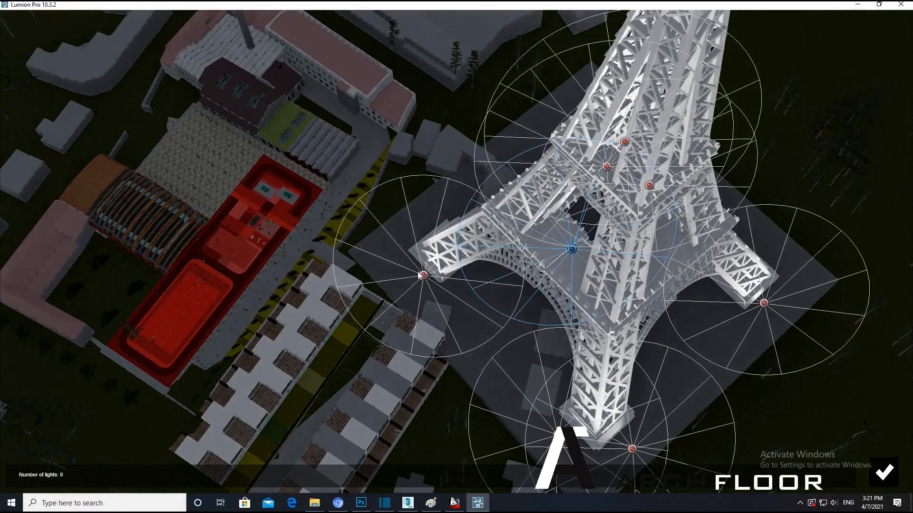
left_click(650, 186)
left_click(607, 167)
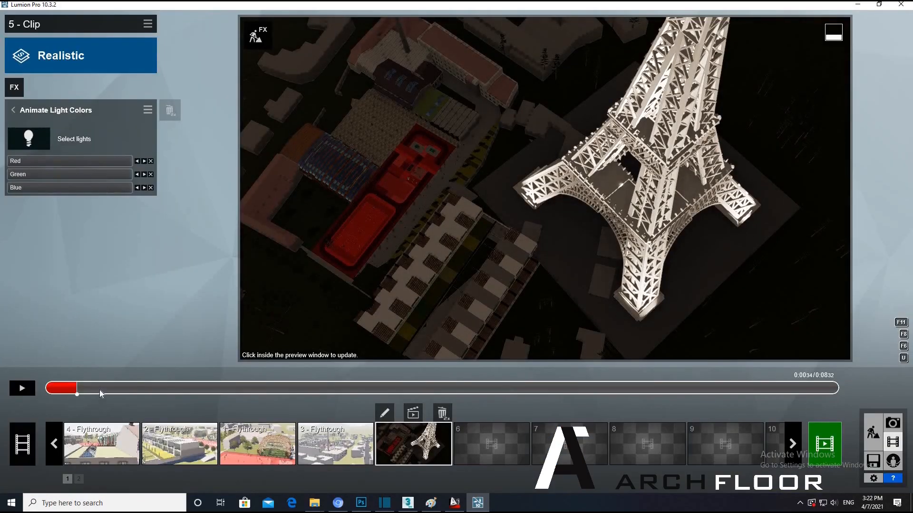
- Keyframe the lights as pink at about 0:00.67 with Red and Blue at full and Green at zero
left_click(108, 389)
left_click(151, 161)
left_click(151, 189)
left_click(151, 174)
left_click_drag(29, 165, 29, 161)
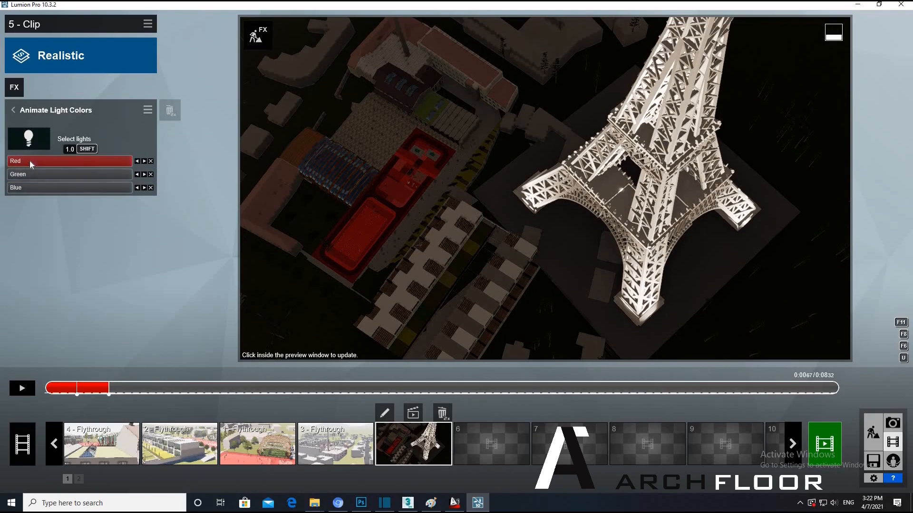
left_click_drag(110, 176, 7, 175)
left_click(15, 188)
left_click_drag(56, 191, 200, 197)
left_click_drag(27, 161, 153, 169)
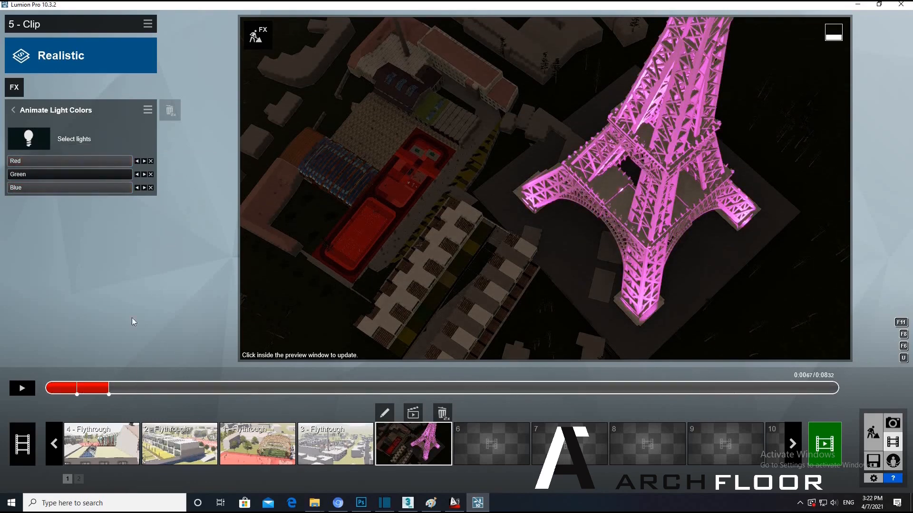
- Hold the pink color with Red, Green and Blue keyframes at about 0:01.00
left_click(141, 389)
left_click(151, 188)
left_click(151, 175)
left_click(150, 161)
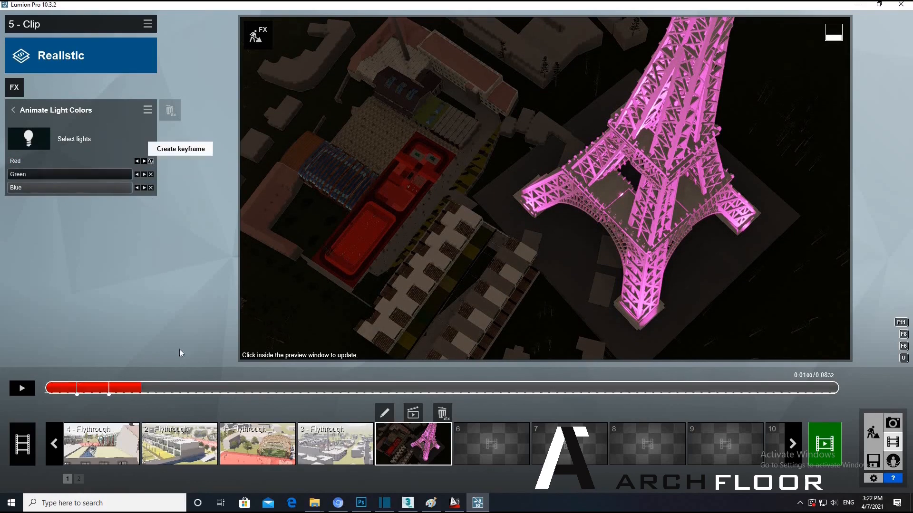
- Keyframe the lights as green at about 0:01.51 with Green at full, Red at zero and Blue at 0.0
left_click(192, 388)
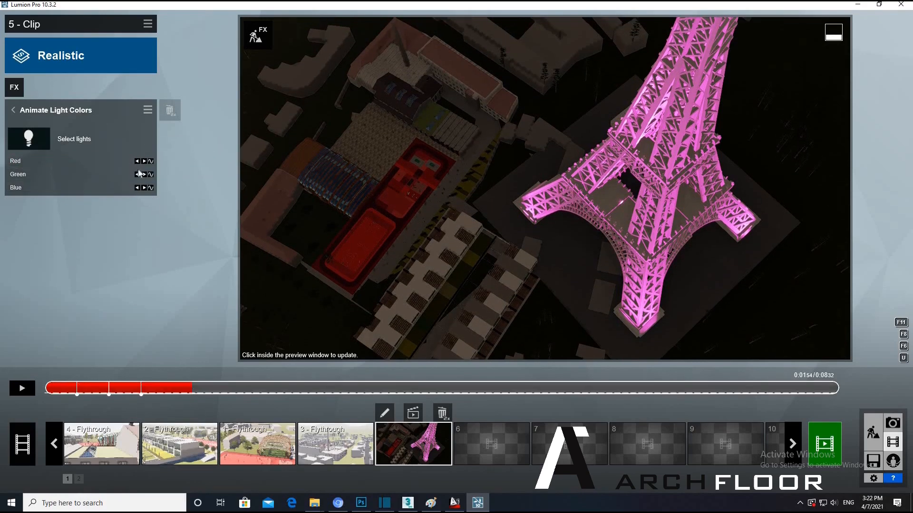
left_click(150, 161)
left_click(152, 174)
left_click(150, 188)
left_click_drag(51, 161, 184, 187)
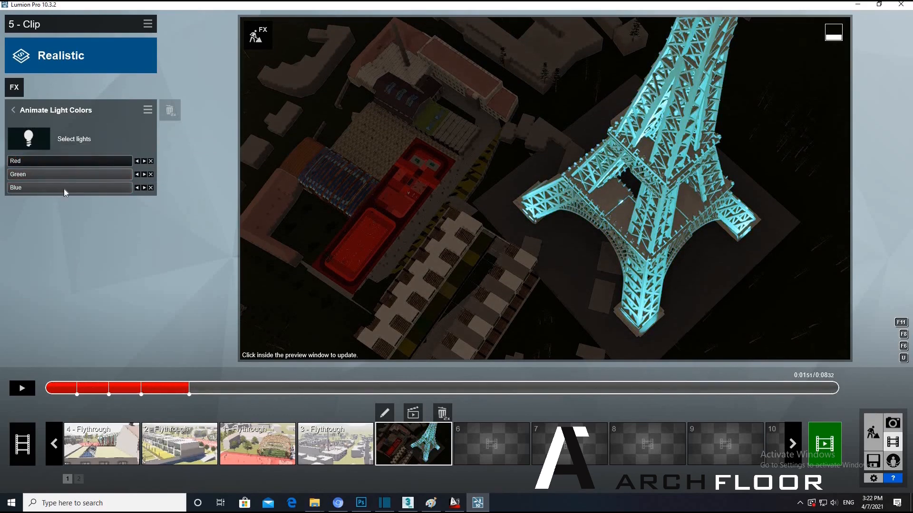
left_click_drag(64, 190, 11, 189)
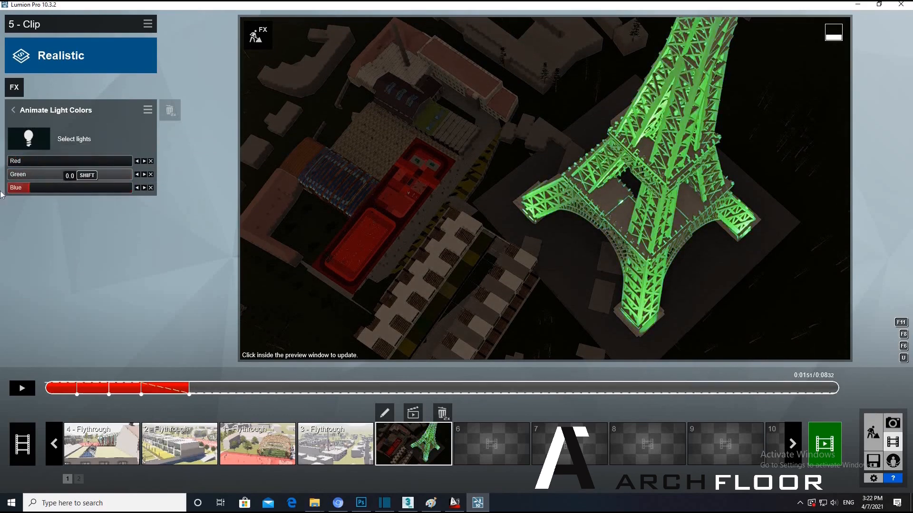
- Delete the Red, Green and Blue keyframes at 0:01.51 and scrub through the clip to check the remaining colors
left_click(151, 161)
left_click(151, 174)
left_click(151, 188)
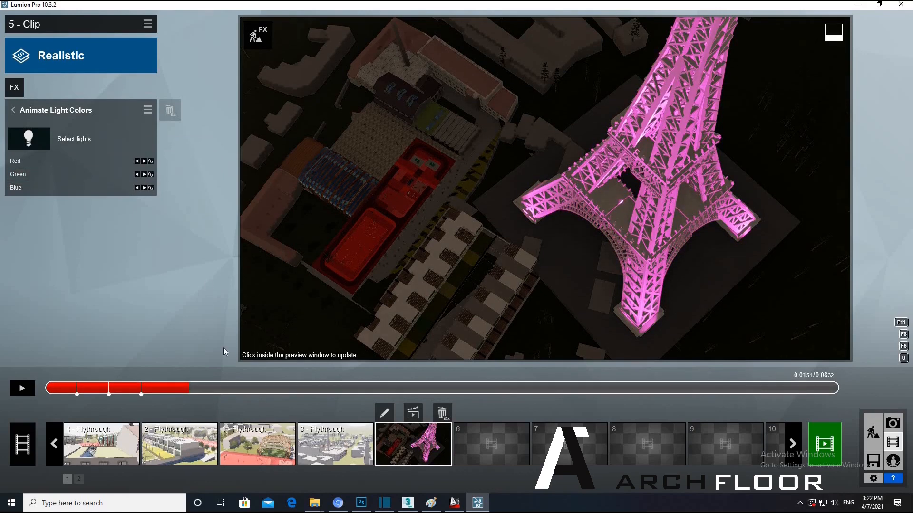
left_click(58, 389)
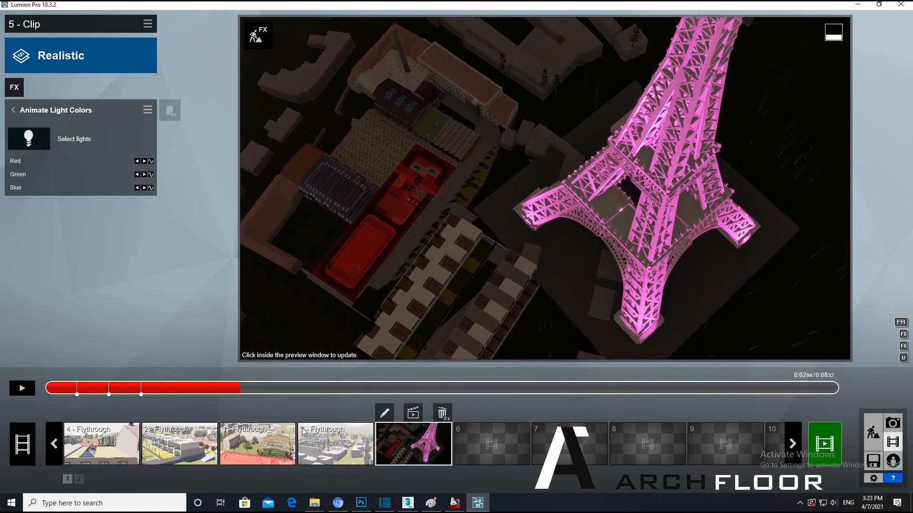
left_click_drag(298, 431, 146, 430)
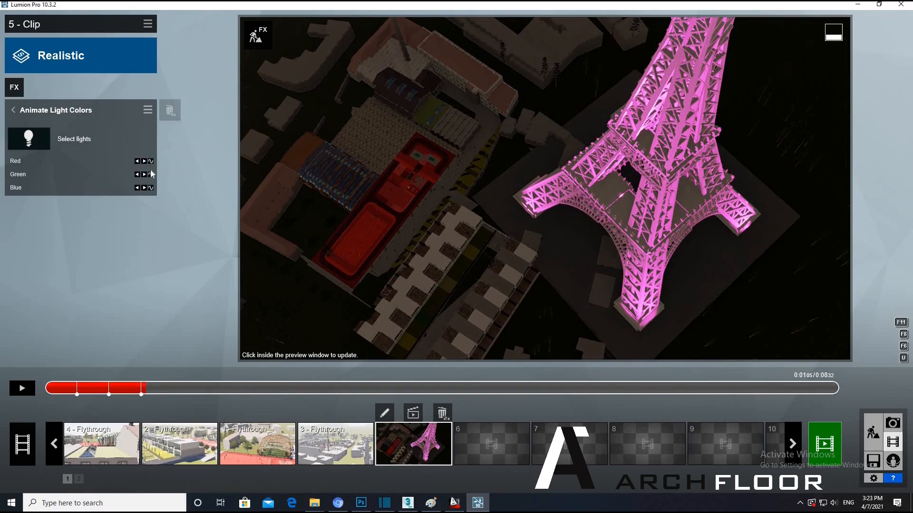
- Replace the clip's Animate Light Colors effect with a newly added one to start the color animation over
double_click(169, 110)
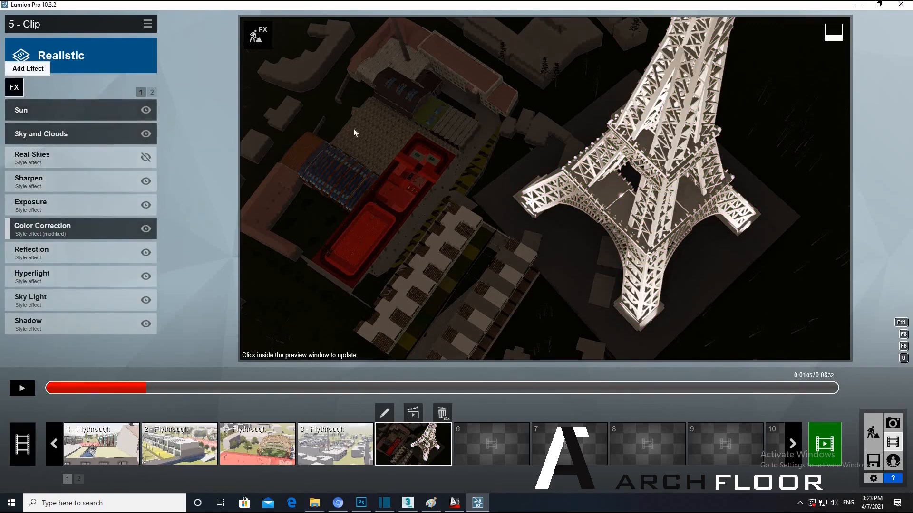
left_click(15, 88)
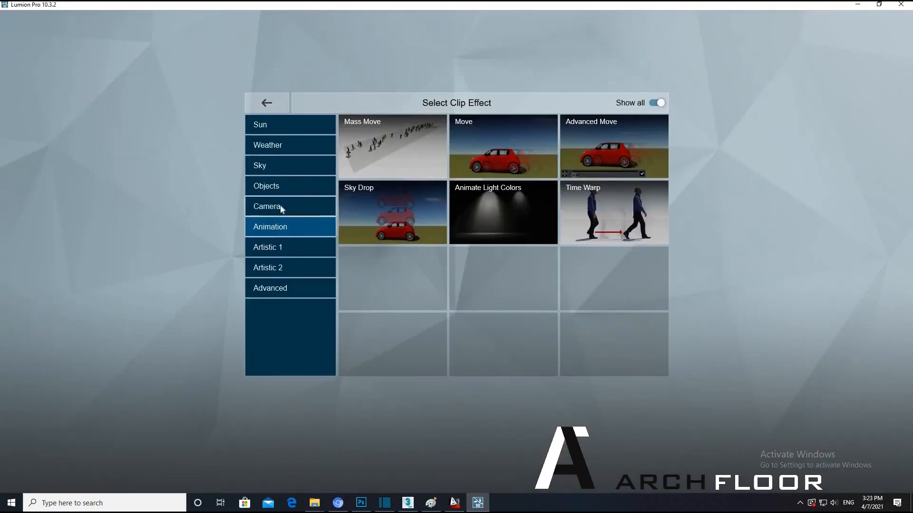
left_click(473, 213)
- Select all the spotlights on and around the Eiffel Tower for the color animation and accept the selection
left_click(34, 139)
left_click(624, 161)
left_click(572, 264)
left_click(424, 288)
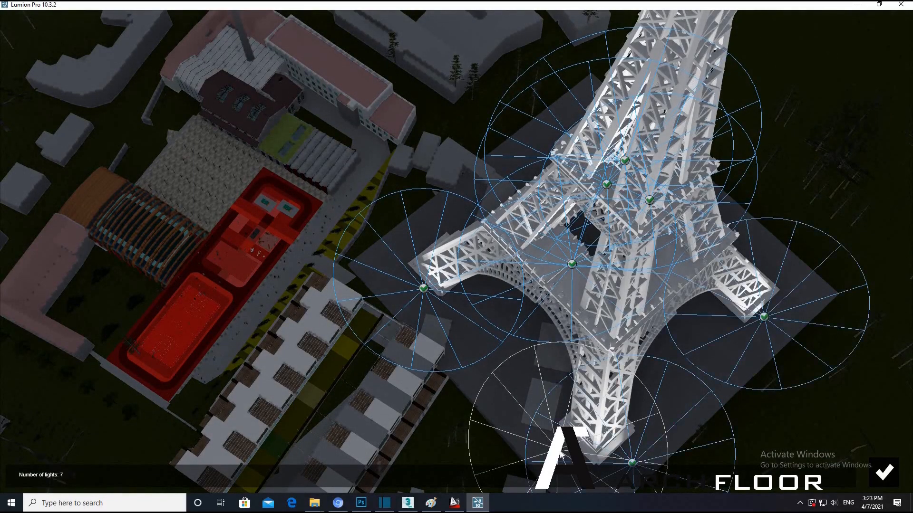
left_click(887, 477)
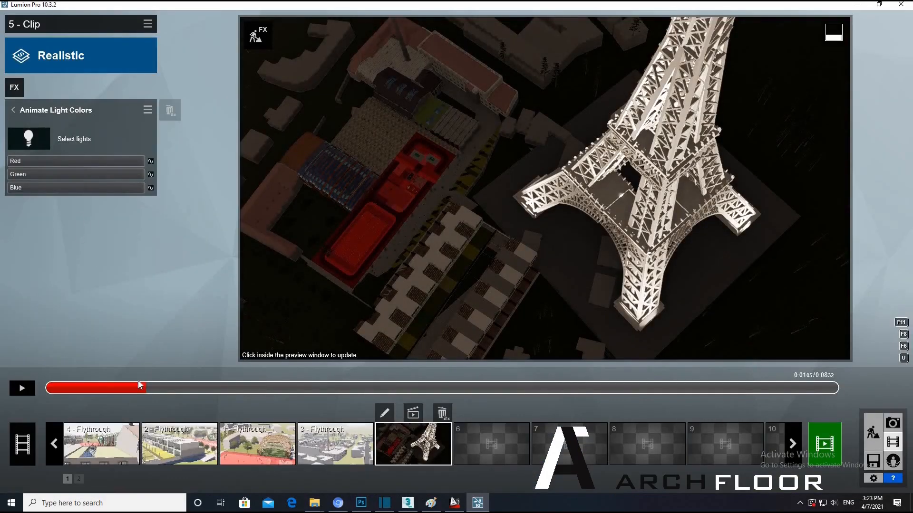
- Add Red, Green and Blue keyframes at about 0:00.76 with all three colors at full for white light
left_click(21, 390)
left_click_drag(67, 390, 116, 389)
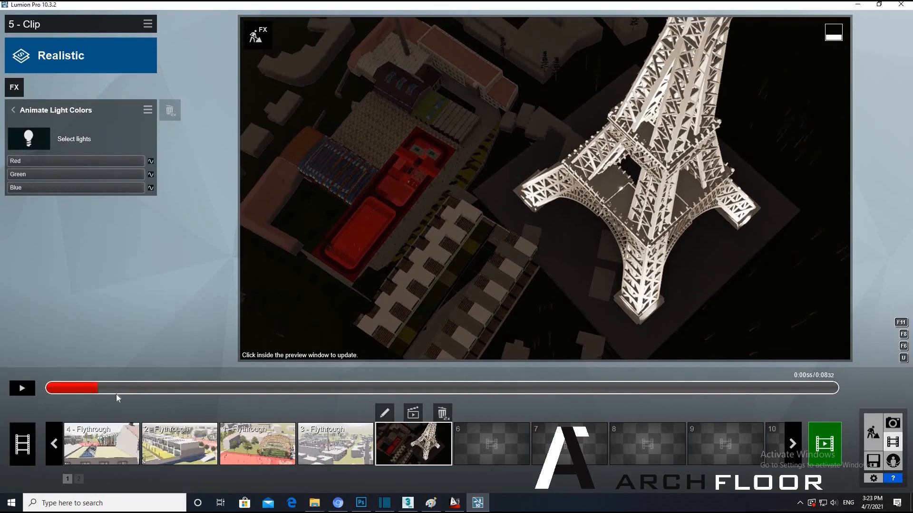
left_click(151, 161)
left_click(151, 174)
left_click(151, 187)
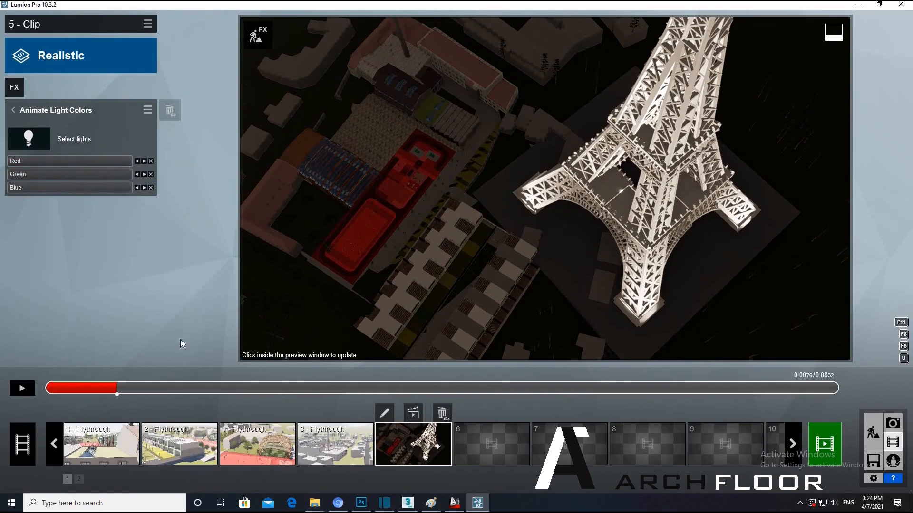
- Keyframe the lights as yellow at about 0:01.42 with Red and Green at full and Blue at 0.0
left_click(183, 389)
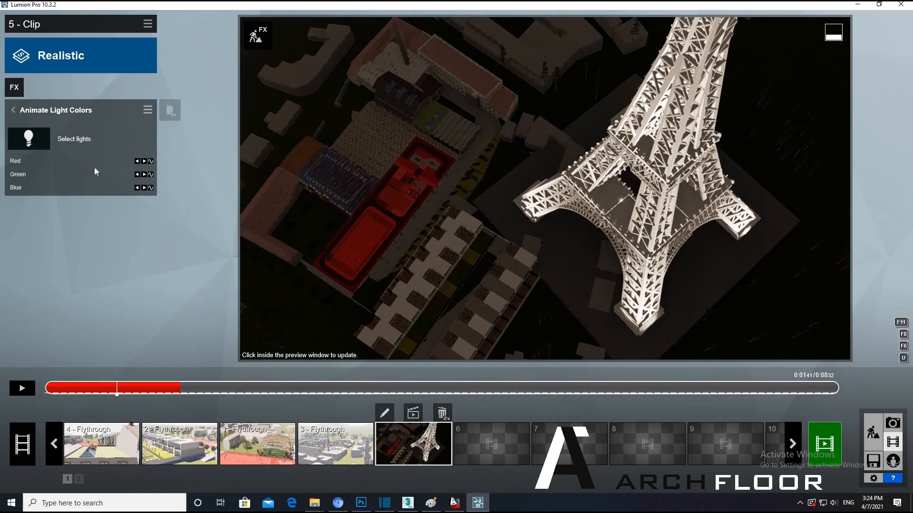
left_click(150, 161)
left_click(151, 175)
left_click(152, 189)
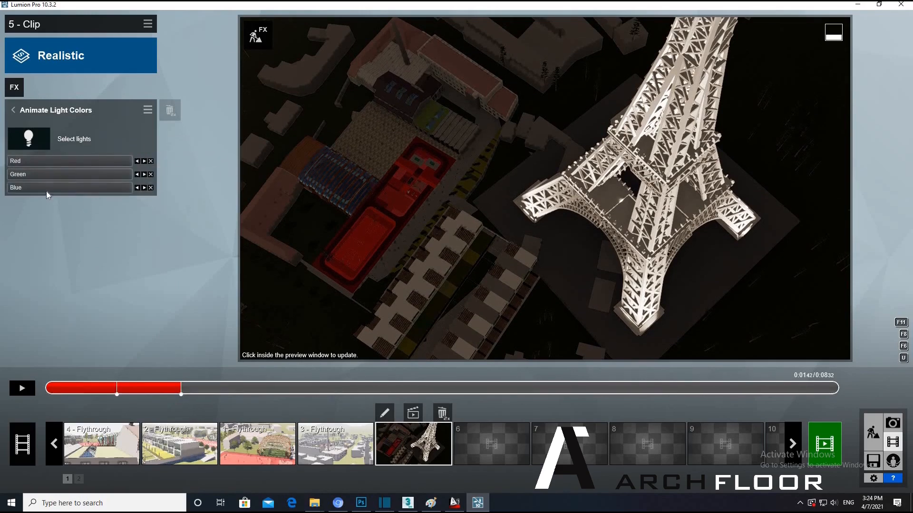
left_click(46, 189)
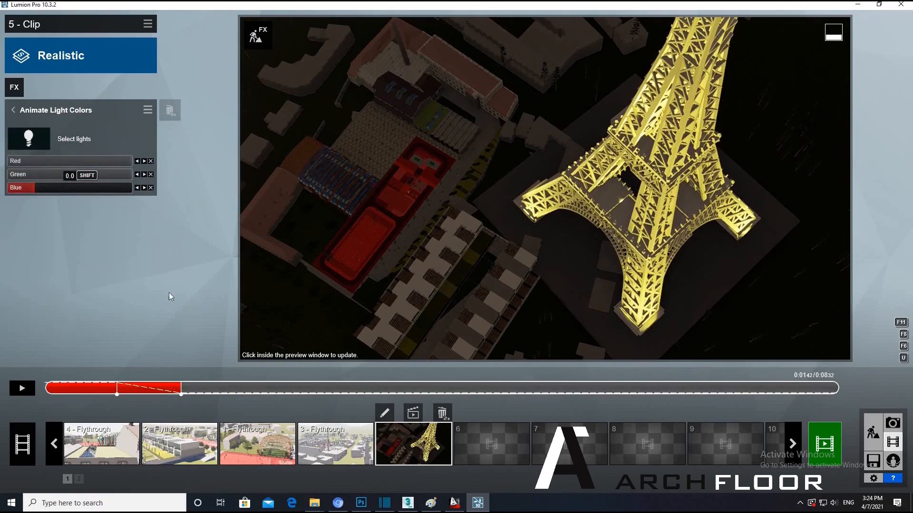
- Hold the yellow color with Red, Green and Blue keyframes at about 0:01.94
left_click(229, 393)
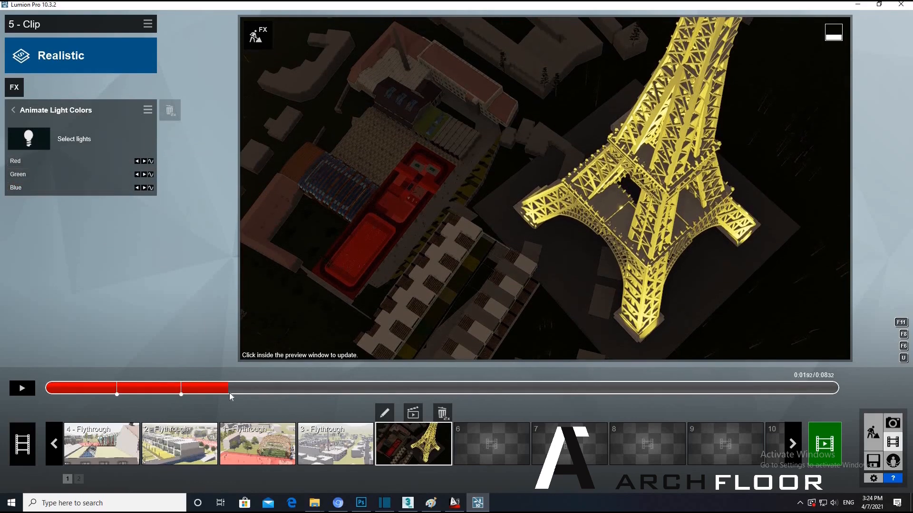
left_click(150, 188)
left_click(151, 175)
left_click(151, 161)
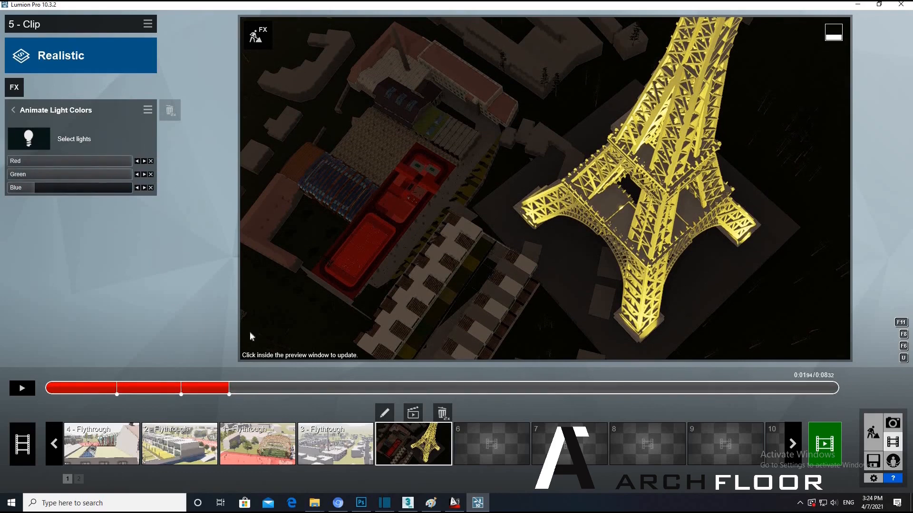
- Keyframe the lights as pink at about 0:02.26 with Red and Blue at full and Green at 0.0
left_click(264, 393)
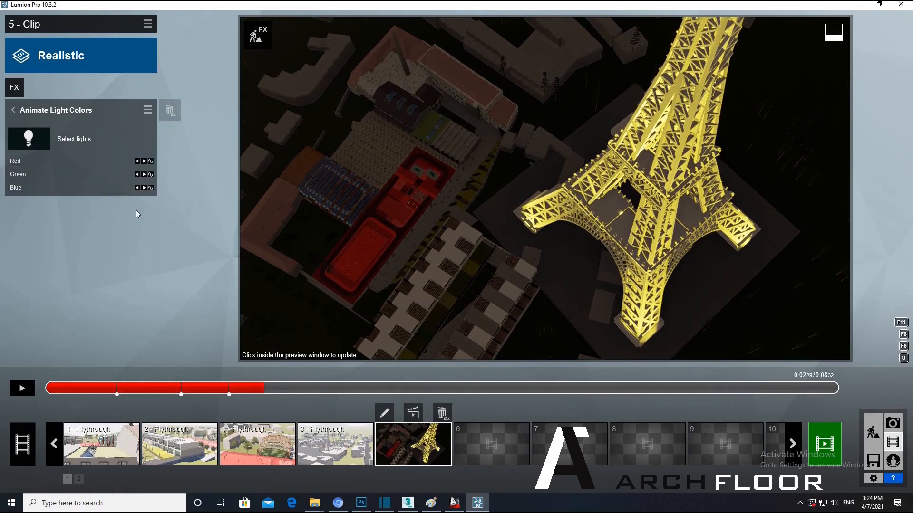
left_click(151, 161)
left_click(151, 175)
left_click(151, 187)
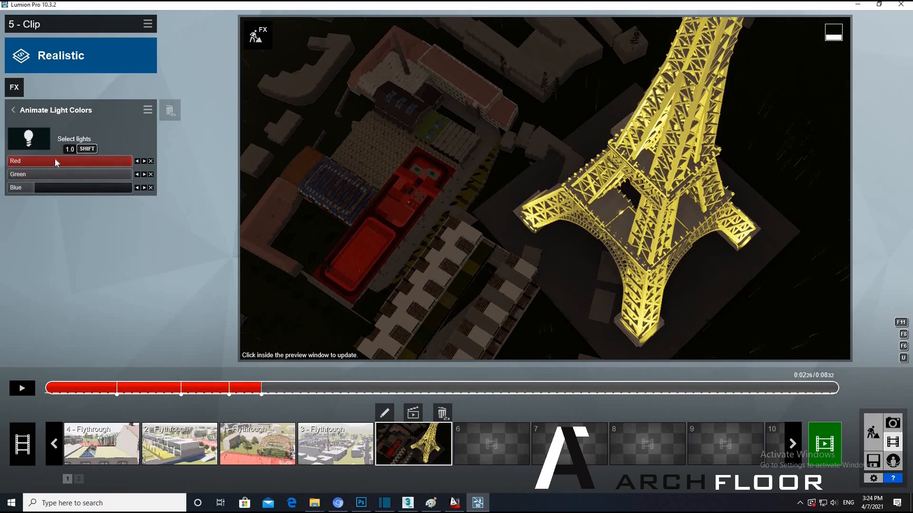
left_click(48, 160)
left_click(131, 188)
left_click(60, 171)
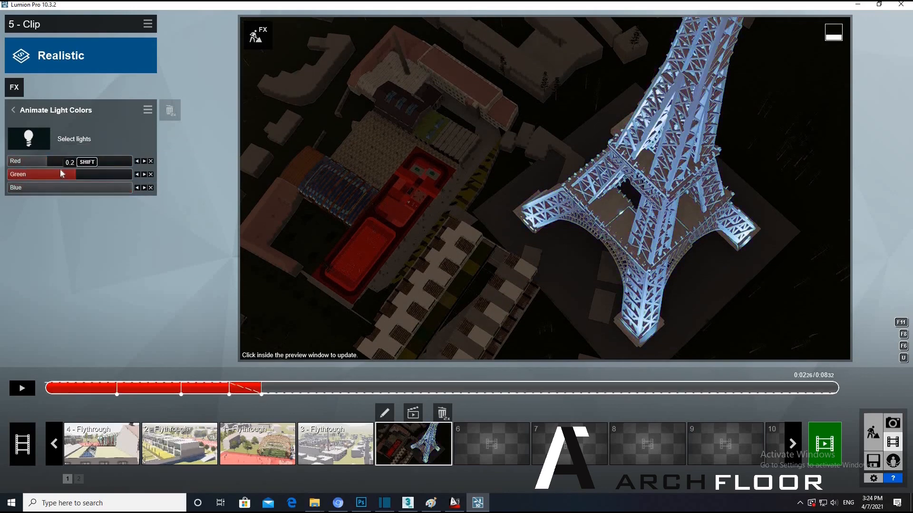
left_click(129, 162)
left_click(28, 174)
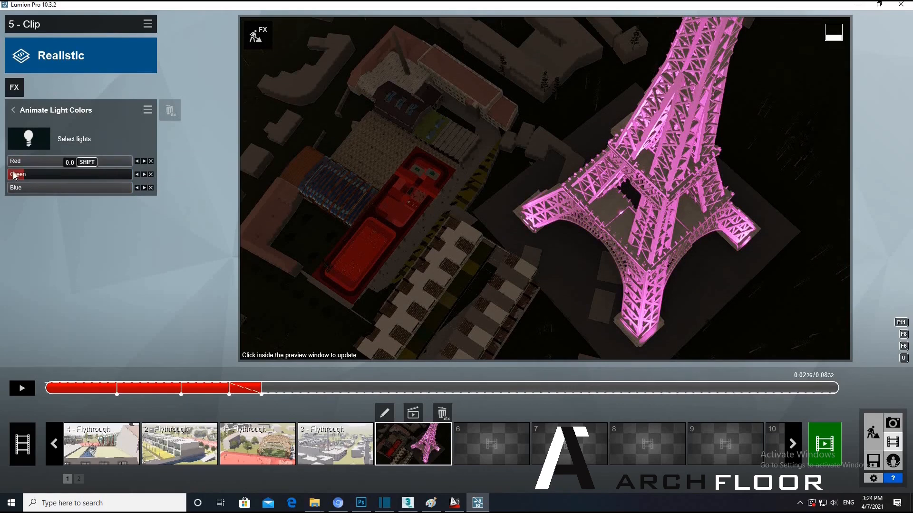
- Hold the pink color with Red, Green and Blue keyframes a little past 0:02.26
left_click_drag(262, 389, 279, 388)
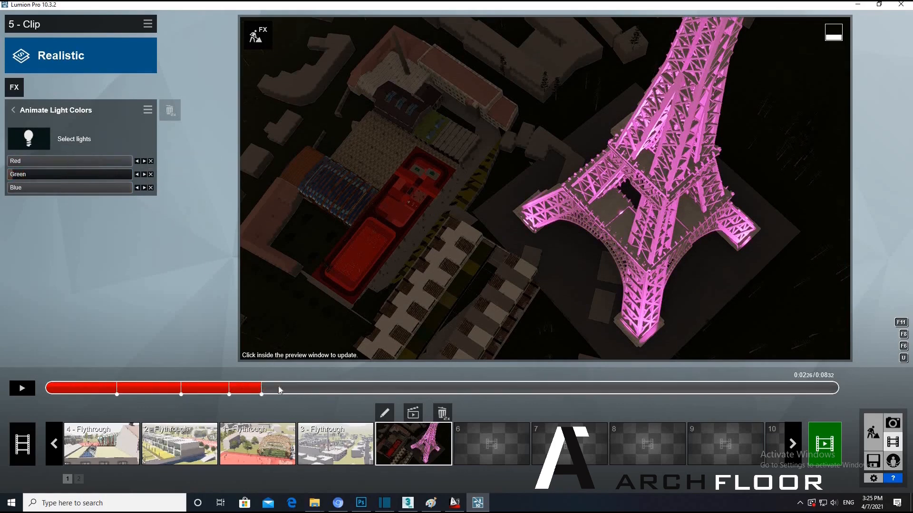
left_click(150, 188)
left_click(150, 174)
left_click(150, 160)
- Keyframe the lights as blue at about 0:02.85 with Red low, Green at 0.0 and Blue at full
left_click(314, 390)
left_click(150, 188)
left_click(150, 175)
left_click(150, 161)
left_click_drag(53, 159, 123, 175)
left_click_drag(13, 188, 143, 186)
left_click_drag(22, 177, 9, 181)
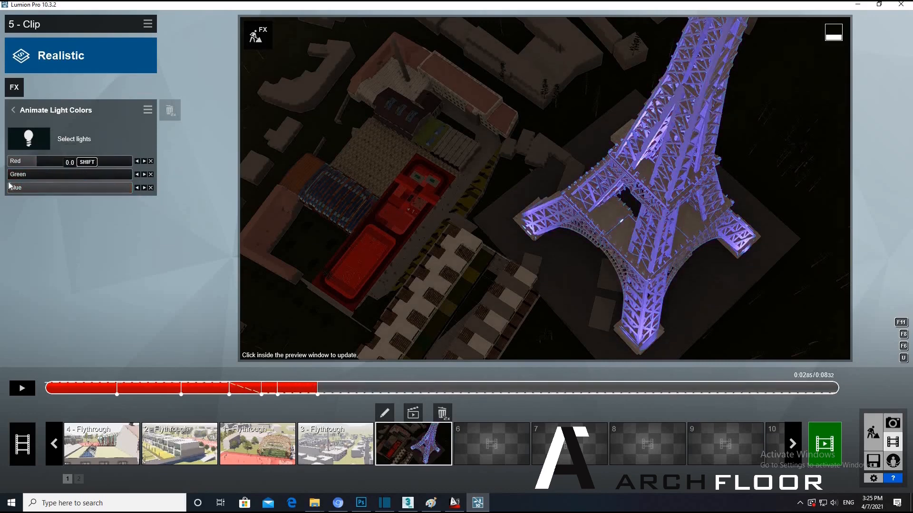
- Recolor the keyframes at 0:02.85 as sea green with Red at 0.0, Green at full and Blue about half, and hold the color at 0:03.27
mouse_move(56, 161)
left_mouse_down()
mouse_move(169, 168)
mouse_move(38, 162)
left_mouse_up()
left_click_drag(93, 187, 8, 186)
left_click_drag(80, 180, 22, 189)
left_click_drag(106, 193, 3, 196)
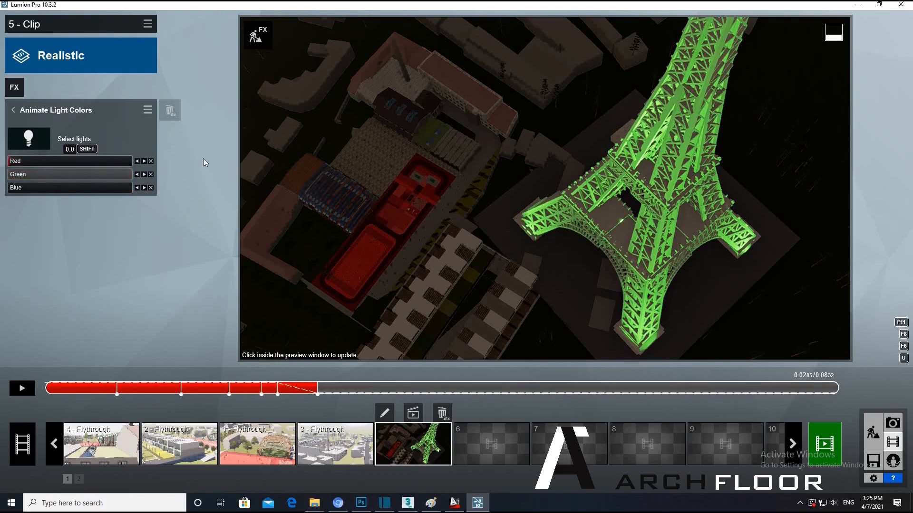
left_click_drag(203, 162, 246, 165)
left_click_drag(24, 174, 1, 174)
left_click_drag(53, 193, 66, 199)
left_click_drag(340, 393, 354, 393)
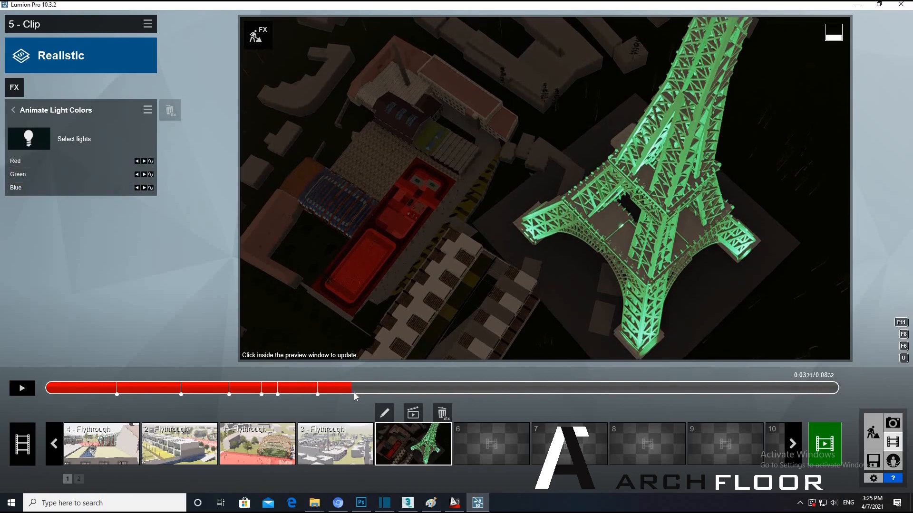
left_click(150, 175)
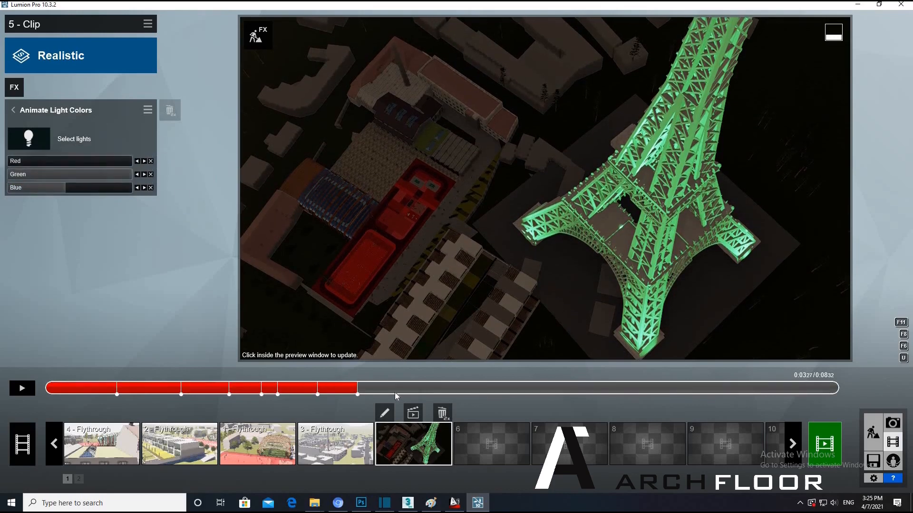
- Add Red, Green and Blue keyframes for the tower lights at 0:03.70
left_click(395, 392)
left_click(151, 188)
left_click(150, 174)
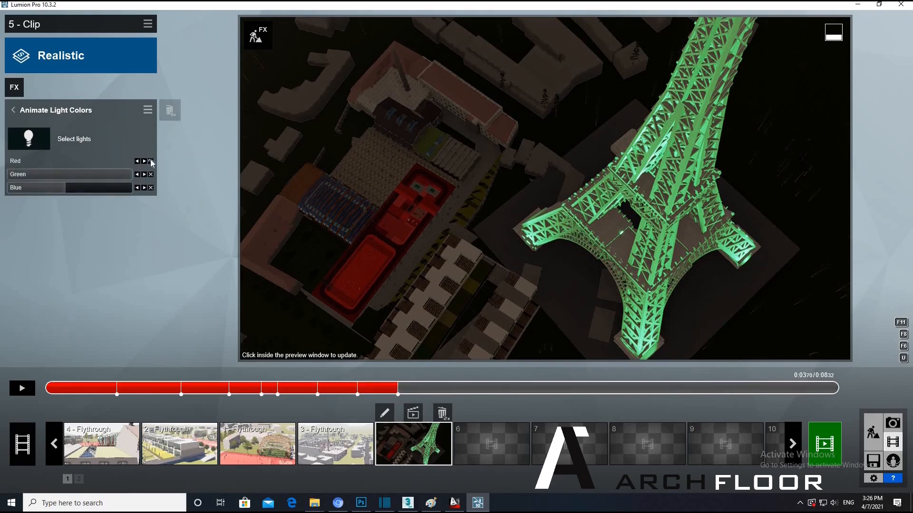
left_click(150, 161)
- Color the lights blue at 0:03.70 with Red low, Green at 0.0 and Blue high, and hold the color at about 0:04.21
left_click_drag(24, 175, 136, 159)
left_click_drag(61, 192, 6, 181)
left_click(132, 192)
left_click(22, 164)
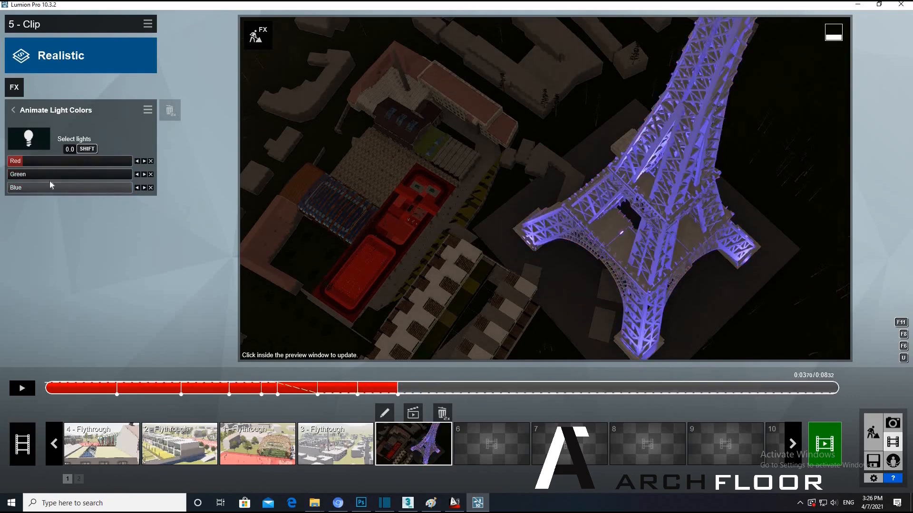
left_click(148, 112)
left_click(215, 136)
left_click_drag(33, 189, 80, 188)
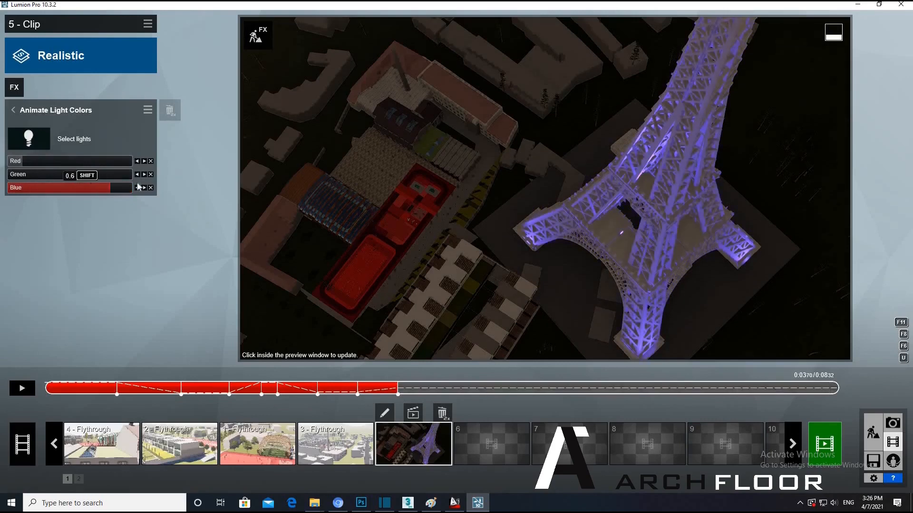
left_click(443, 390)
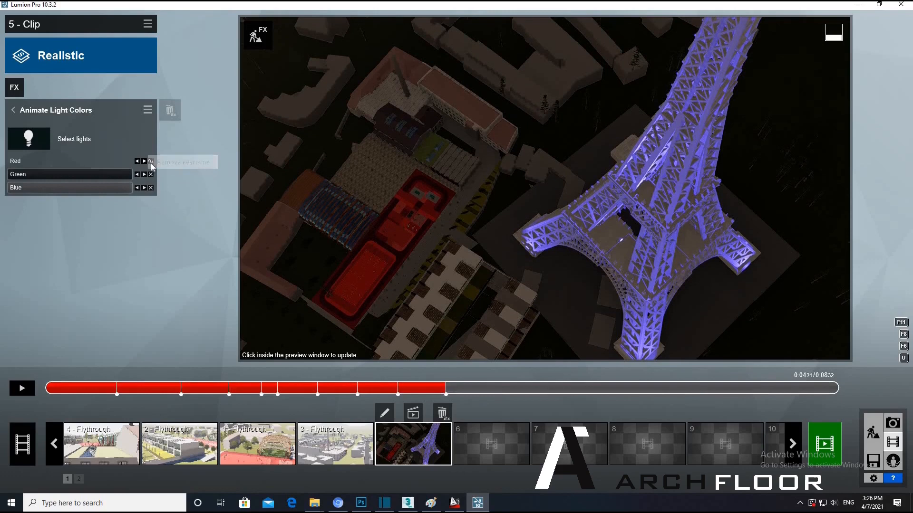
- Play the clip from the beginning to review the light color changes
left_click(58, 388)
left_click(26, 391)
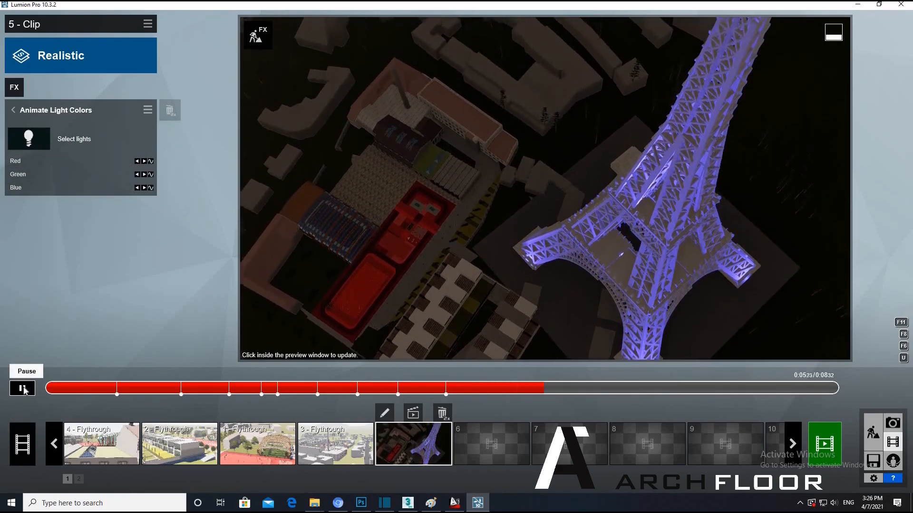
left_click(44, 392)
left_click(27, 390)
left_click(26, 390)
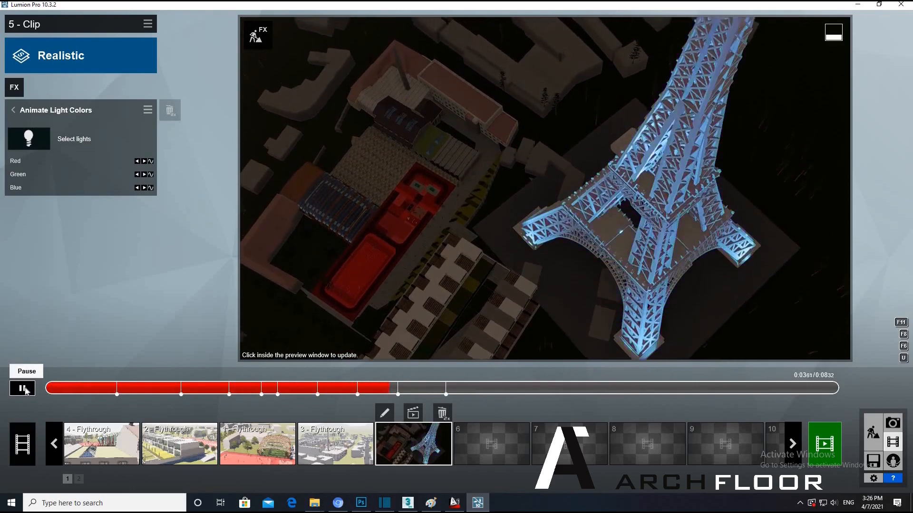
- Keyframe the lights as pale lilac at 0:04.71 with Red at 0.3, Green partly raised and Blue at full, and hold the color at 0:04.88
left_click(500, 389)
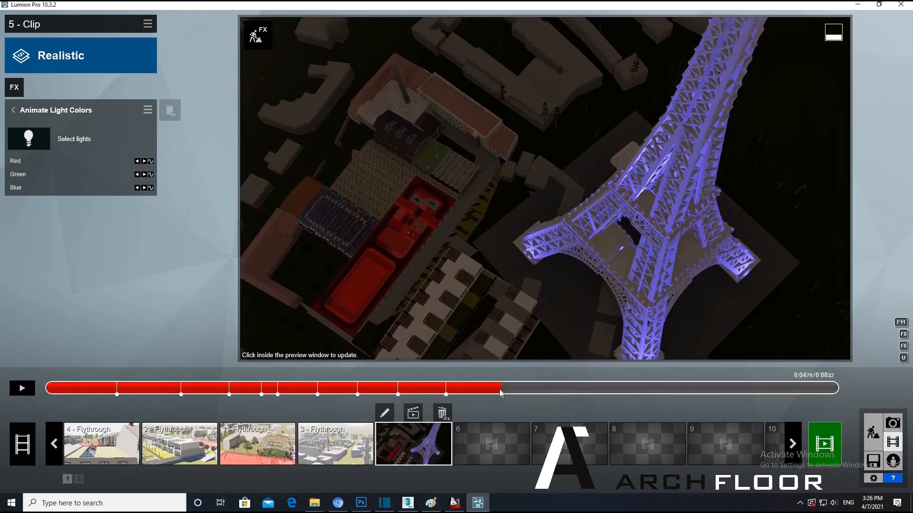
left_click(150, 162)
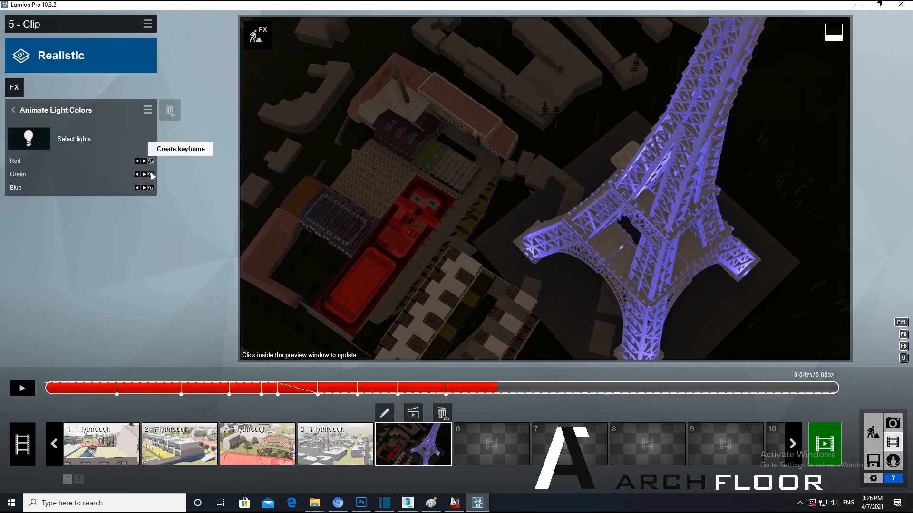
left_click(150, 174)
left_click(150, 187)
left_click_drag(73, 185, 143, 190)
left_click_drag(35, 160, 87, 177)
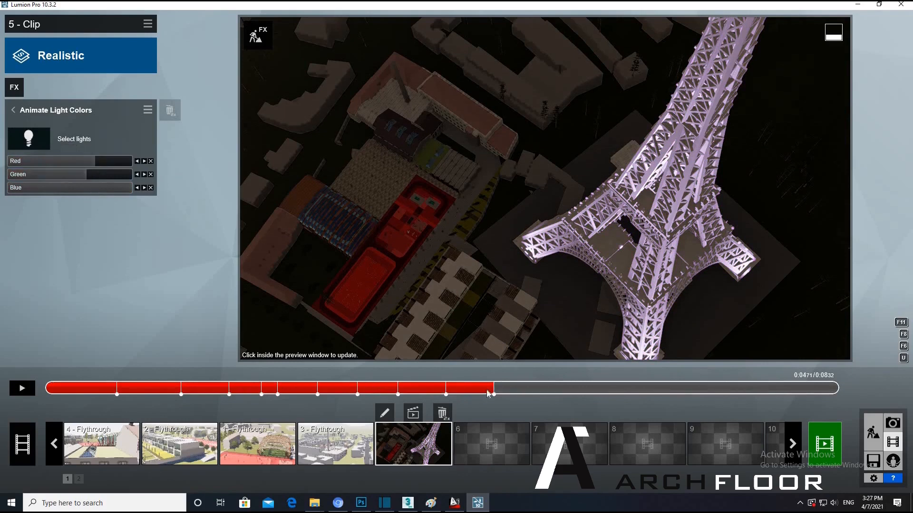
left_click(515, 391)
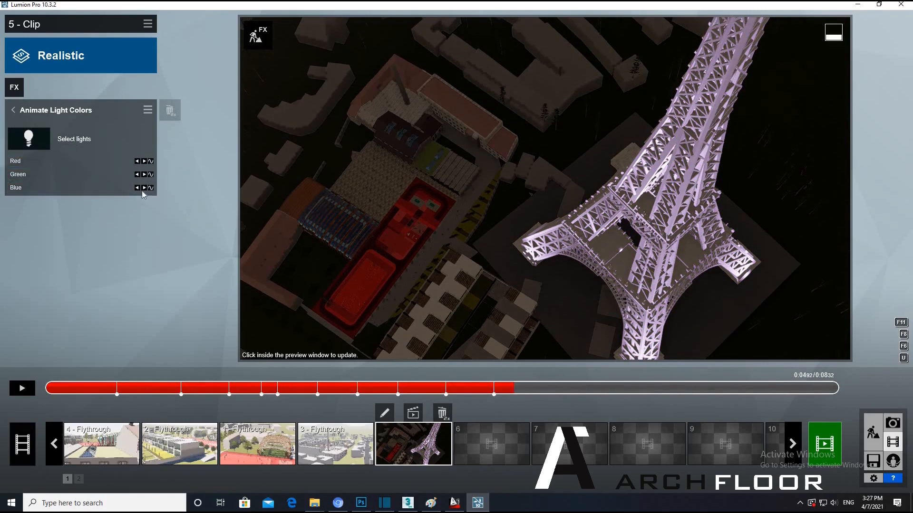
left_click(151, 174)
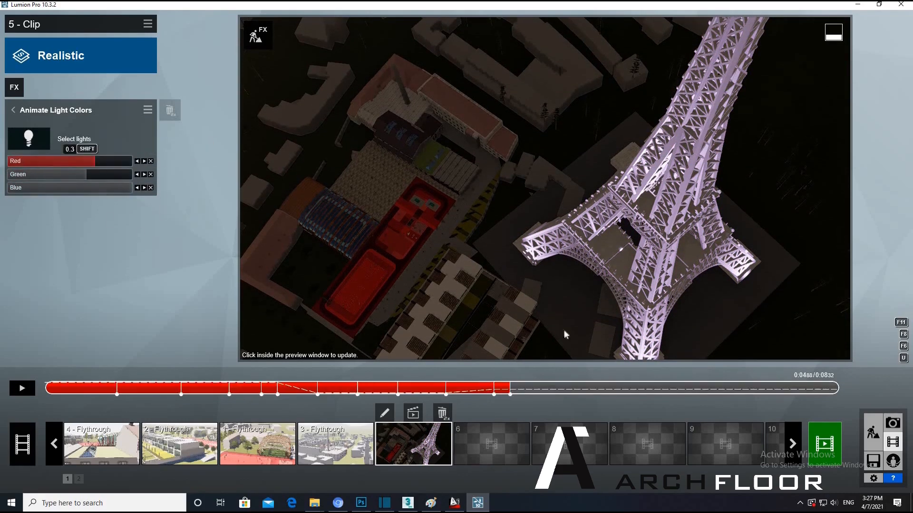
- Keyframe the lights as green at 0:05.13 with Red at 0.0, Green at full and Blue at 0.0
left_click(533, 390)
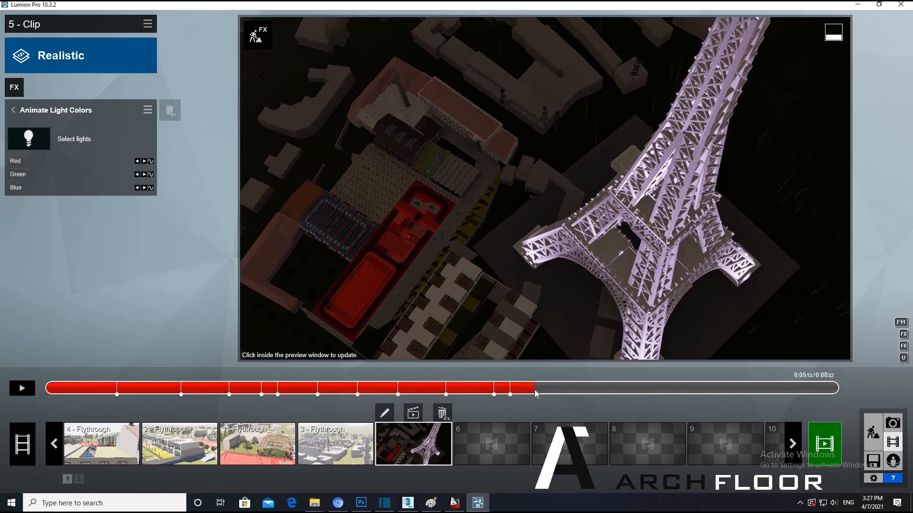
left_click(151, 161)
left_click(151, 188)
left_click_drag(27, 162, 166, 174)
left_click_drag(67, 188, 8, 188)
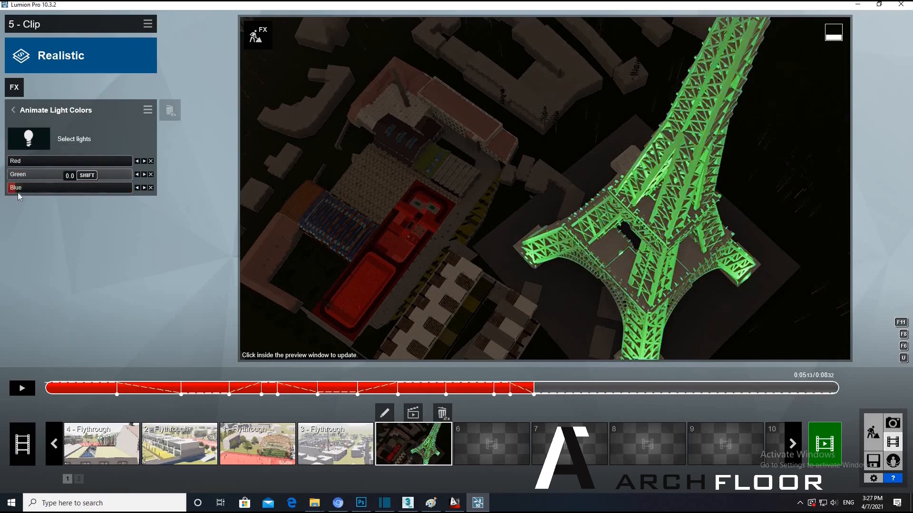
- Hold the green color with Red, Green and Blue keyframes at 0:05.30
left_click(549, 388)
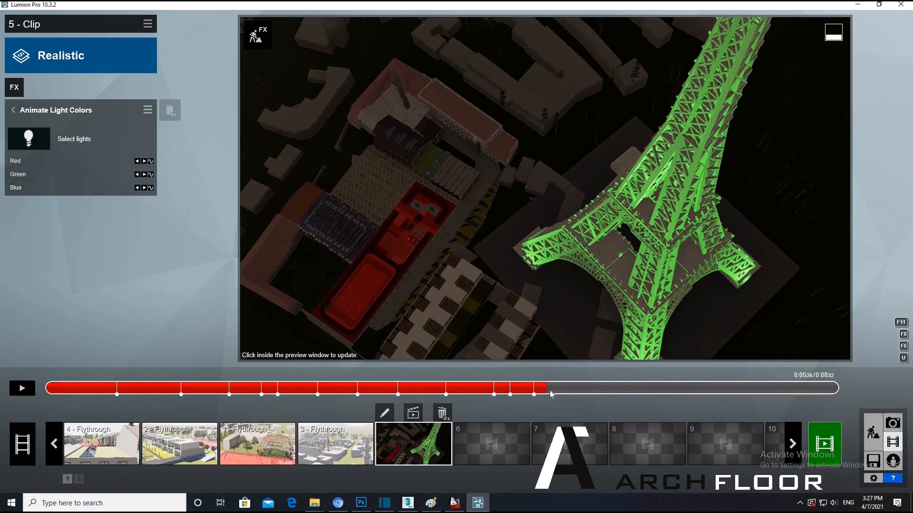
left_click(150, 162)
left_click(150, 175)
- Keyframe the lights as yellow at 0:05.80 by raising Red to nearly full, and hold the color at about 0:06.07
left_click(596, 389)
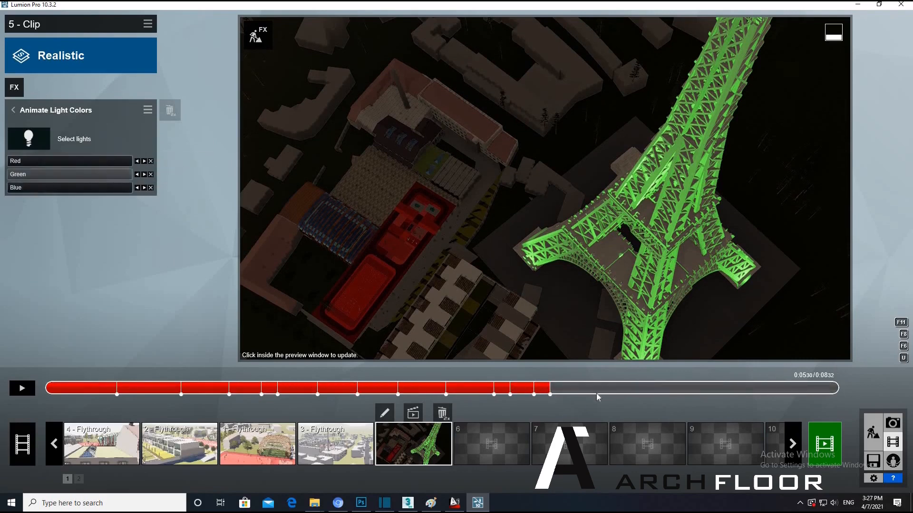
left_click(152, 174)
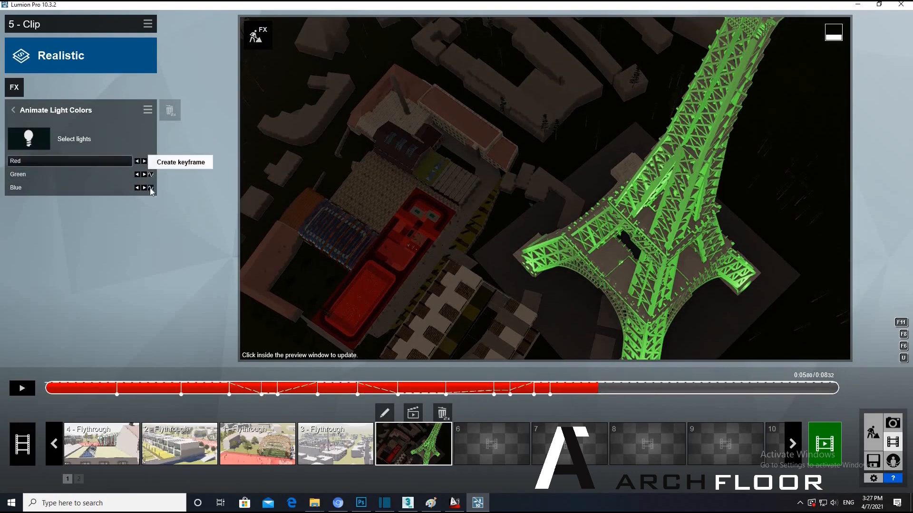
left_click_drag(67, 164, 122, 164)
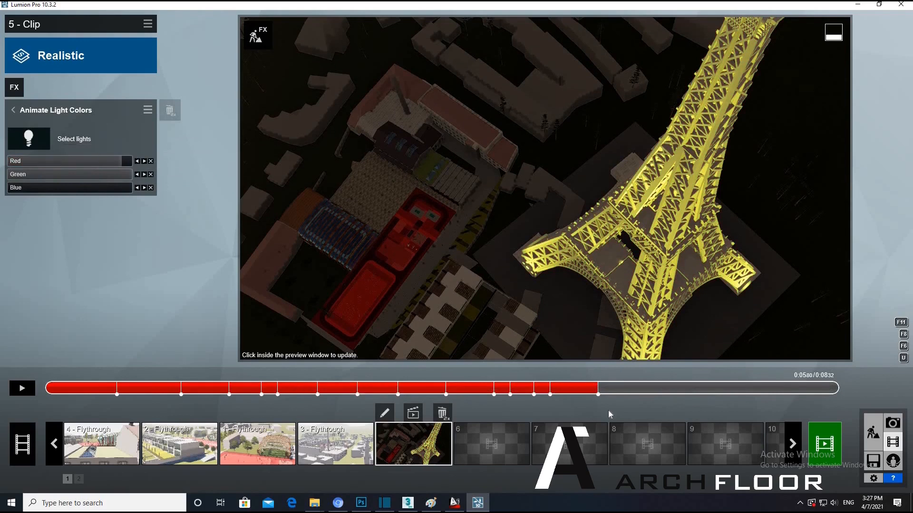
left_click(623, 391)
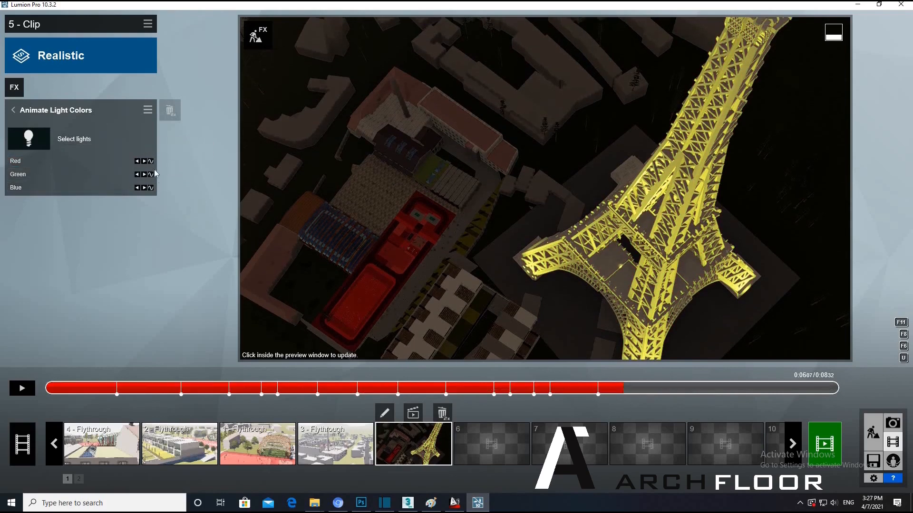
- Keyframe the lights as red at 0:06.40 with Green at 0.0, and hold the color at 0:06.65
left_click(654, 387)
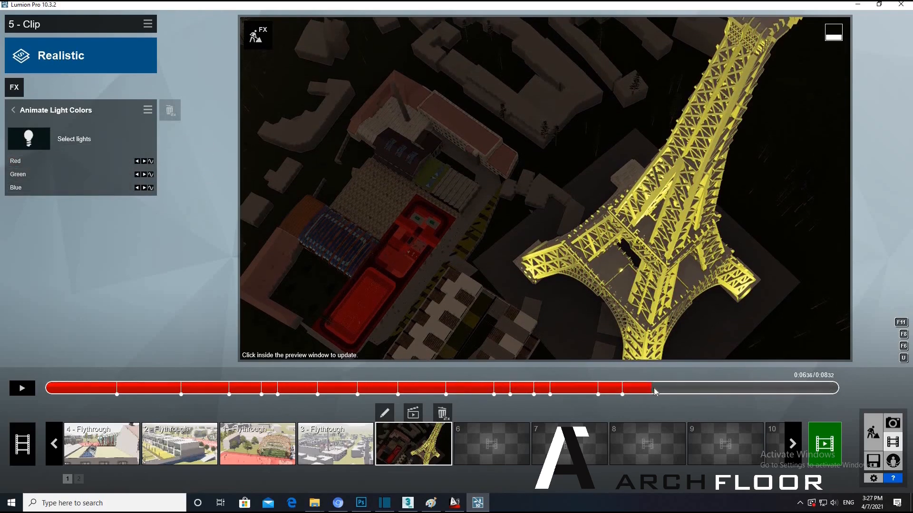
left_click(151, 162)
left_click(150, 188)
left_click(150, 174)
left_click(21, 175)
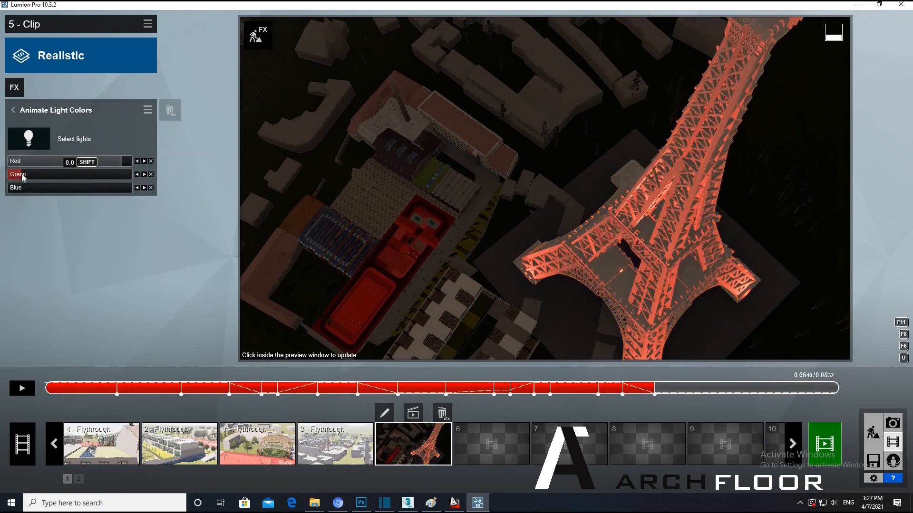
left_click(677, 388)
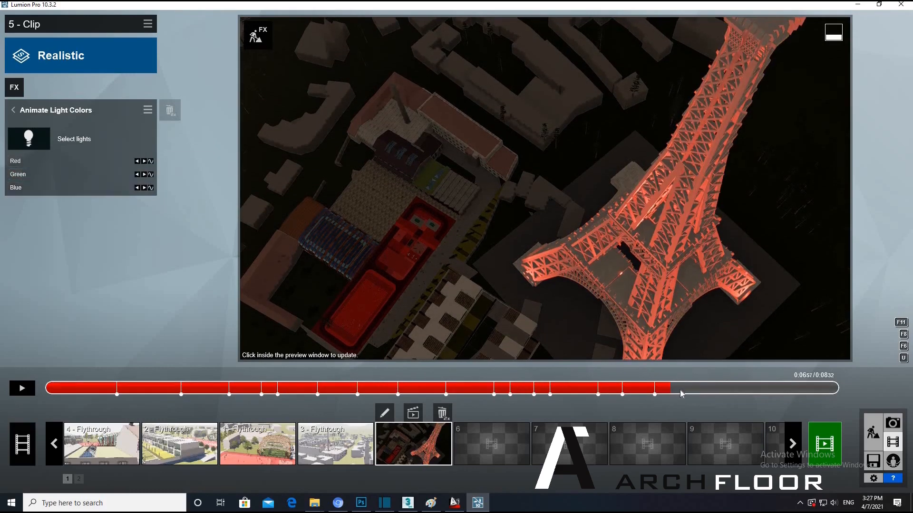
left_click(150, 188)
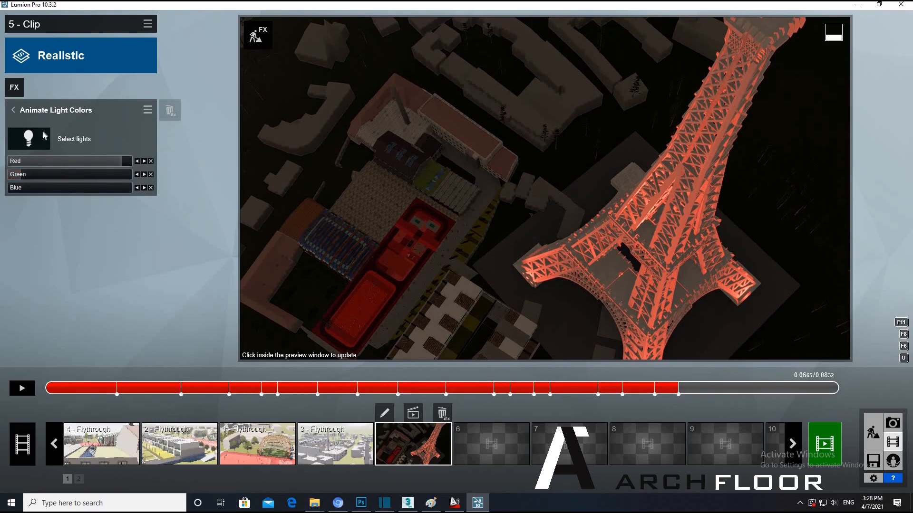
- Keyframe the lights as yellow-green at 0:06.82 with Red about half and Green at 1.0
left_click(697, 389)
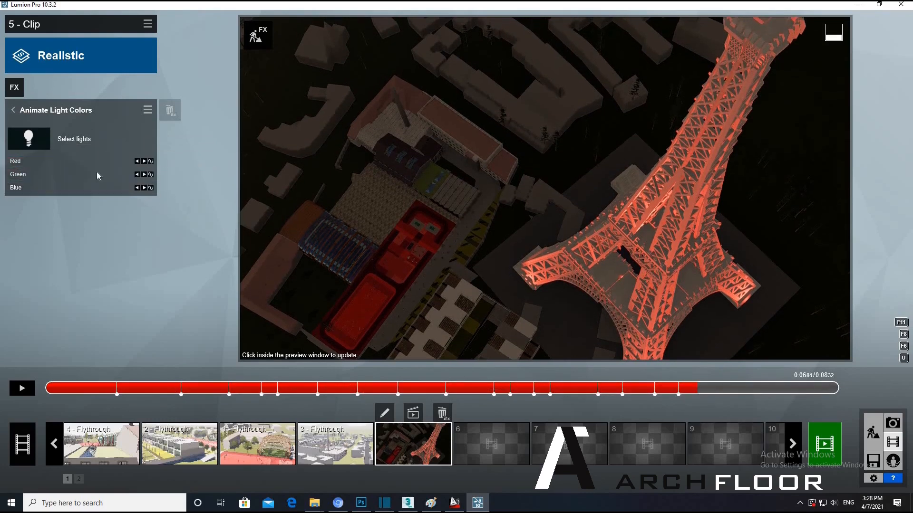
left_click(151, 188)
left_click_drag(86, 161, 451, 249)
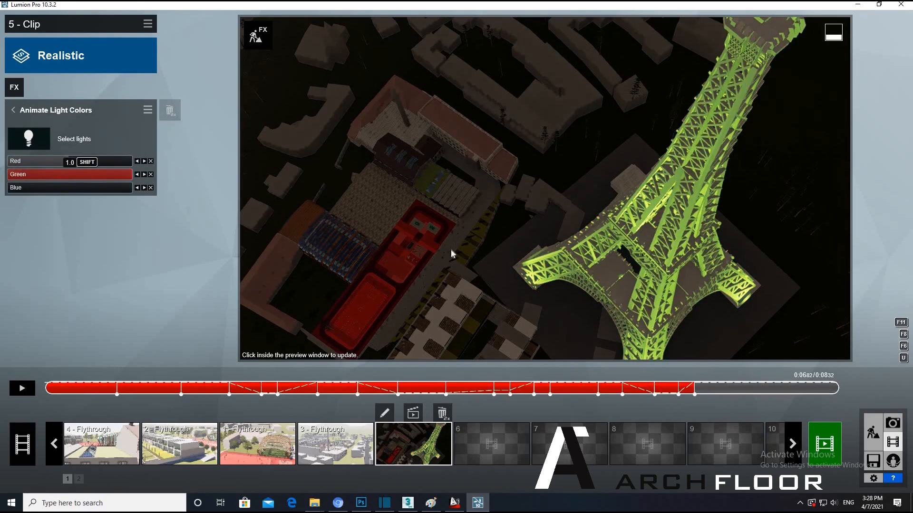
- Hold the yellow-green color with Red, Green and Blue keyframes at 0:07.23
left_click(715, 389)
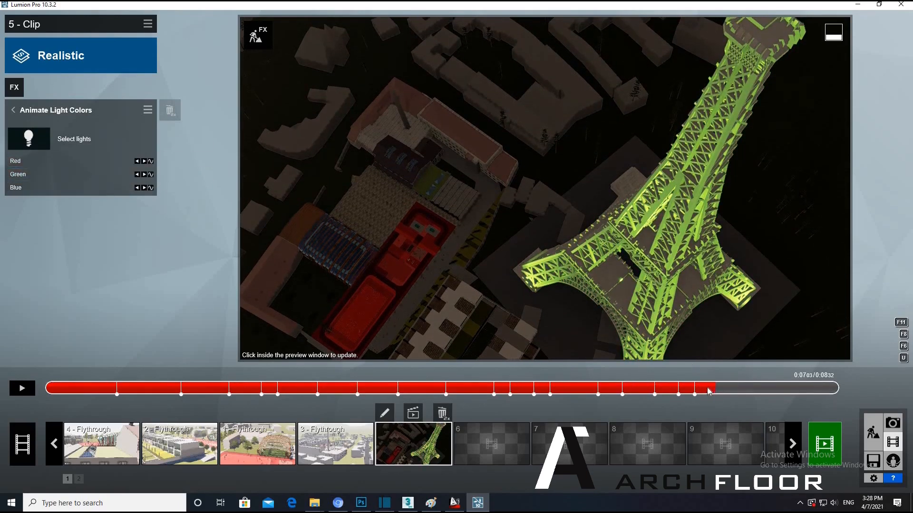
left_click(732, 389)
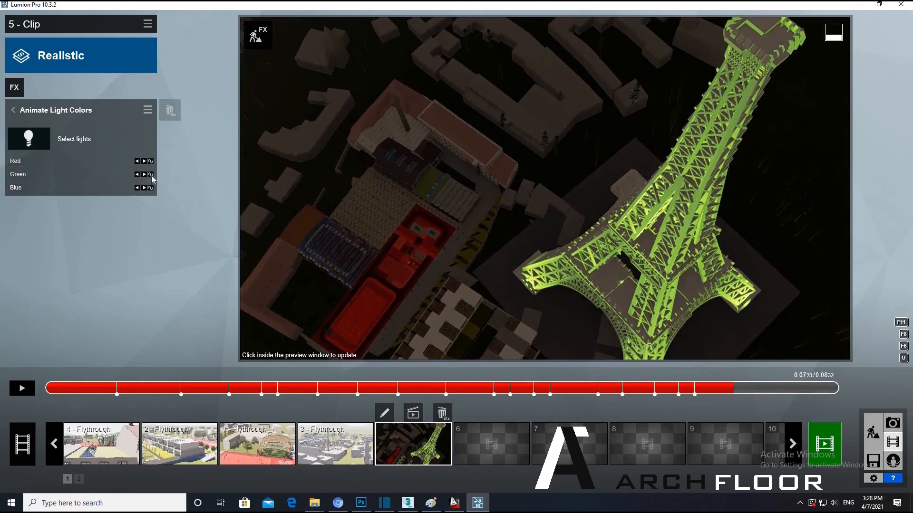
left_click(151, 188)
left_click(152, 175)
left_click(152, 159)
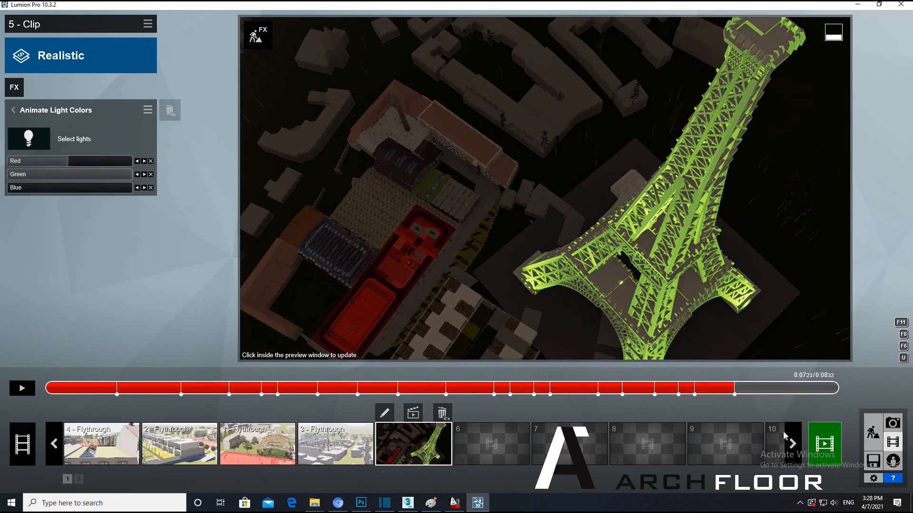
- Keyframe the lights as purple at 0:07.48 with Green near zero and Blue high
left_click(757, 389)
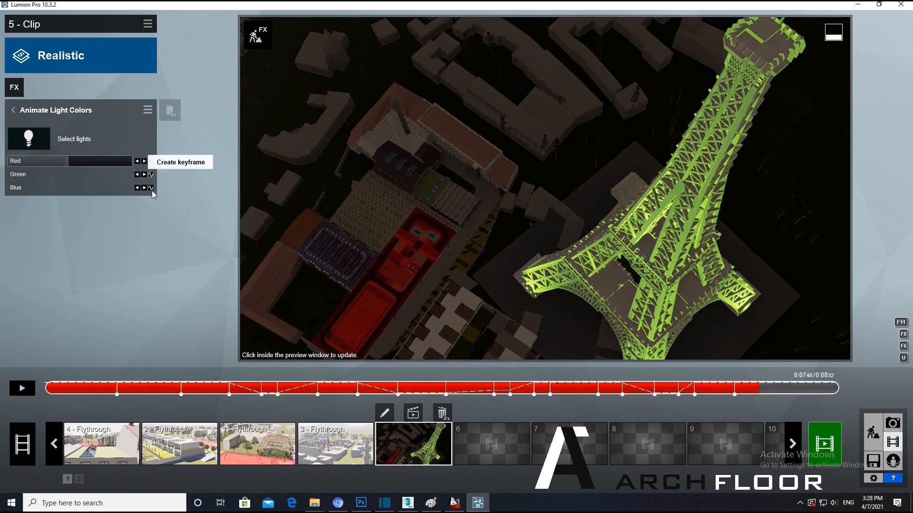
left_click_drag(30, 174, 178, 190)
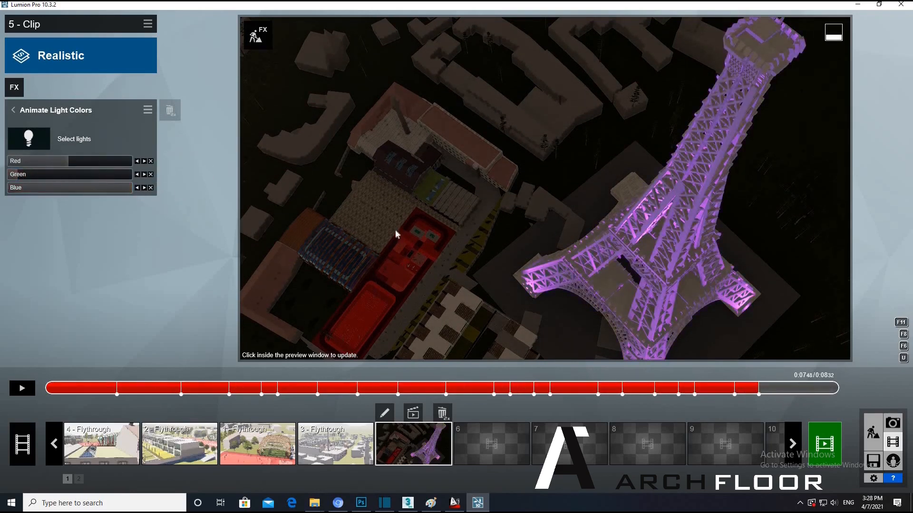
left_click(151, 189)
left_click(150, 188)
left_click_drag(116, 187, 133, 196)
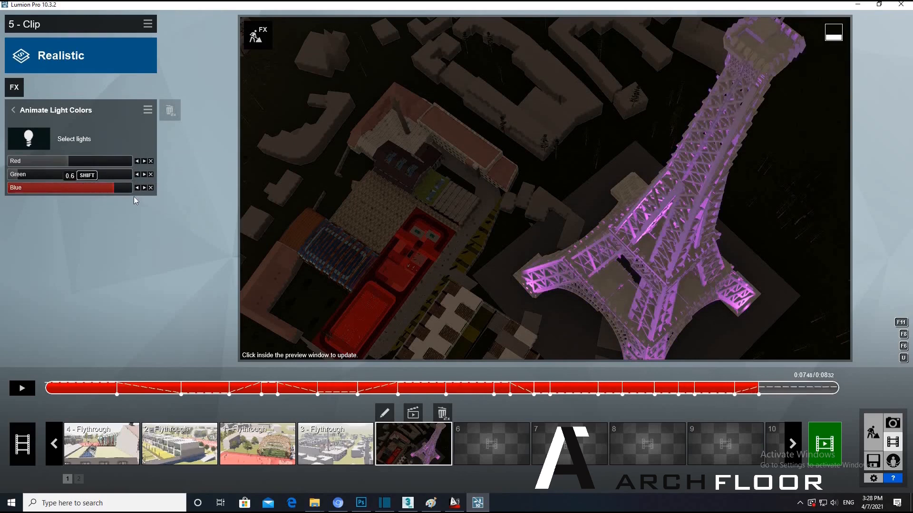
- Keyframe the lights as sea green at 0:07.82 by adjusting the Red, Green and Blue values
left_click(786, 391)
left_click(152, 175)
left_click(150, 161)
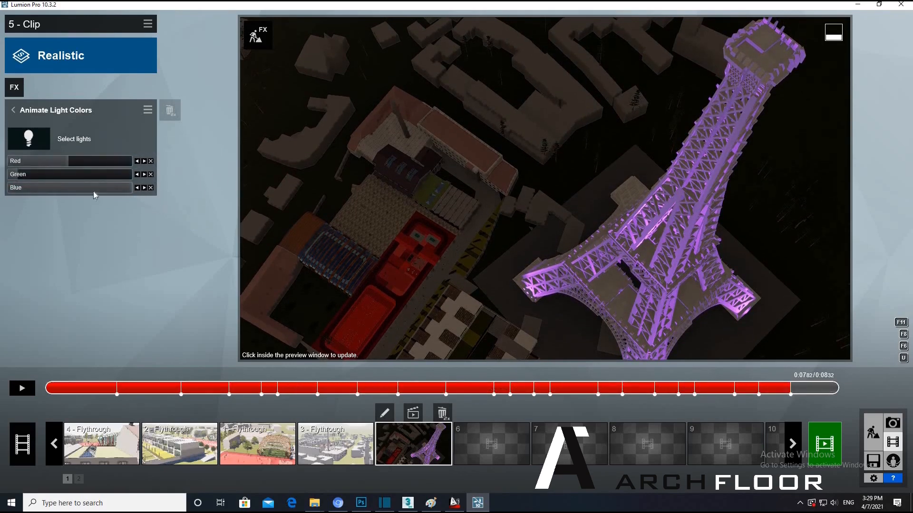
left_click_drag(55, 187, 126, 175)
- Hold the sea green color with Red, Green and Blue keyframes at 0:08.09
left_click(816, 389)
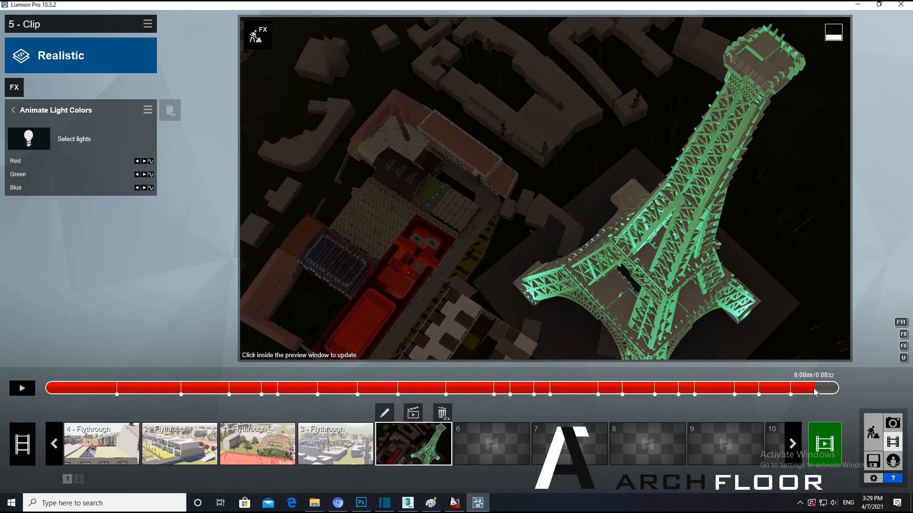
left_click(151, 161)
left_click(150, 174)
left_click(151, 188)
- Keyframe the lights as near-white at 0:08.32 with Red and Green almost full and Blue at 1.0
left_click(837, 389)
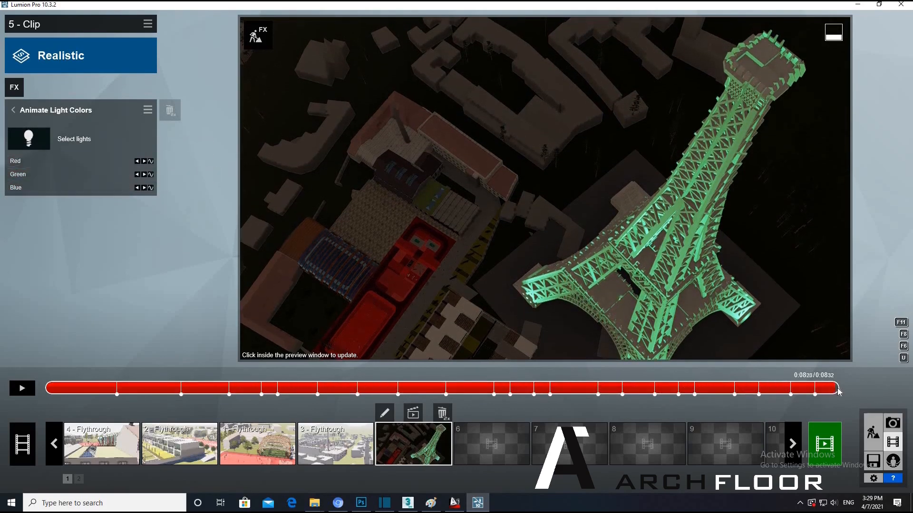
left_click(152, 162)
left_click(151, 175)
left_click(149, 188)
left_click_drag(38, 162, 248, 149)
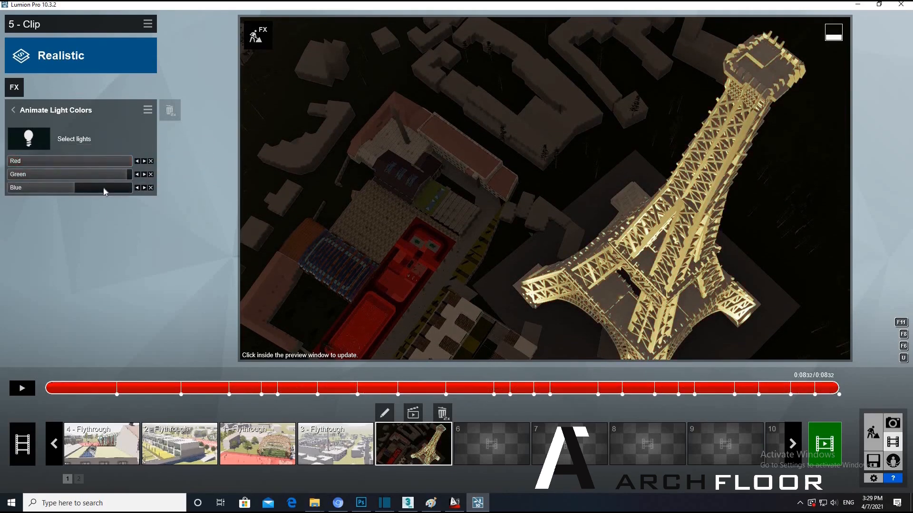
left_click_drag(139, 189, 141, 190)
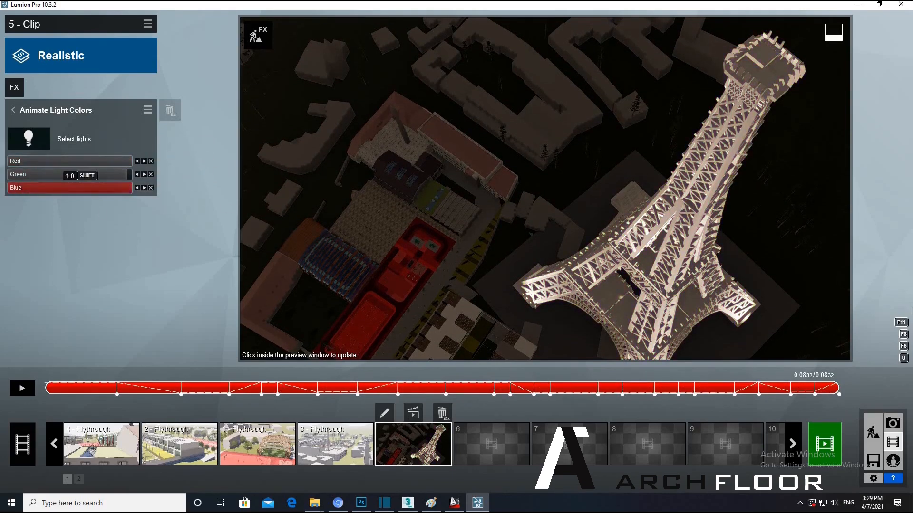
- Remove the Red, Green and Blue keyframes at the very end of the clip and play the animation
left_click(835, 389)
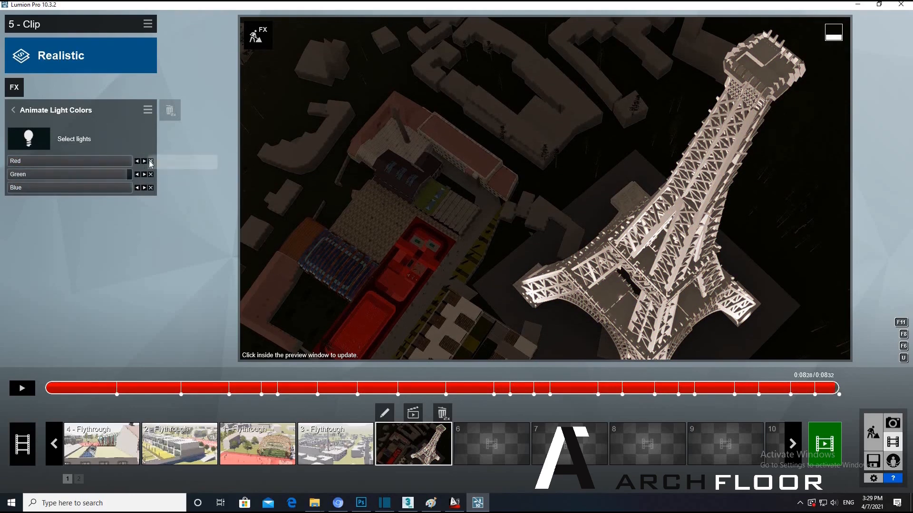
left_click(151, 162)
left_click(151, 175)
left_click(150, 188)
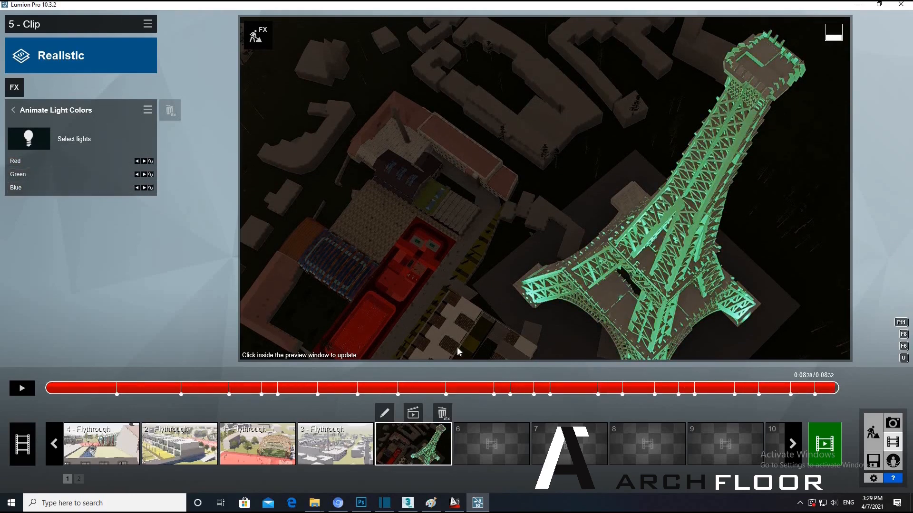
left_click(24, 389)
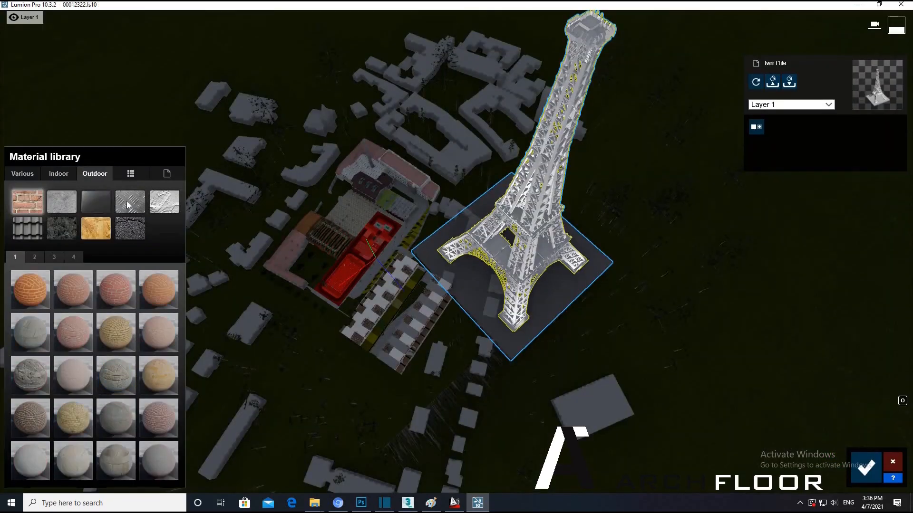
- Apply the outdoor metal material Metal Rusty 001 1024 to the Eiffel Tower and inspect its structure up close
left_click(54, 258)
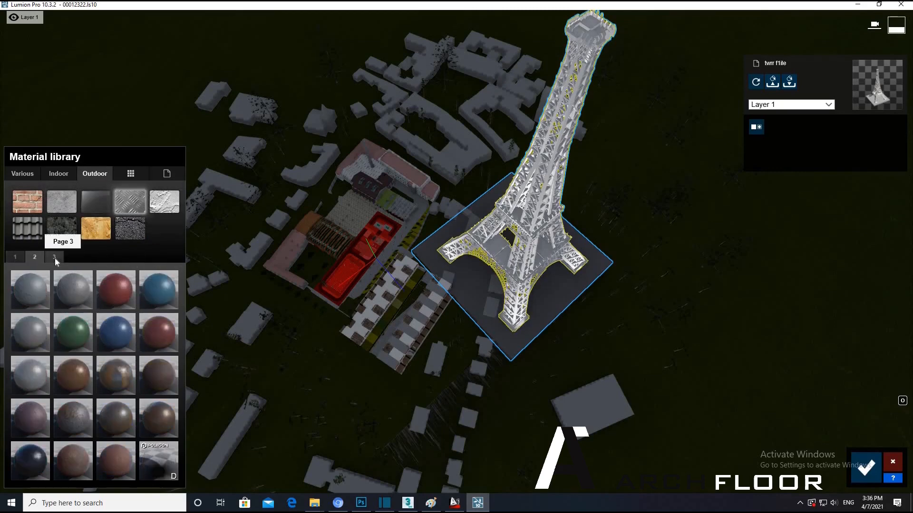
left_click(34, 257)
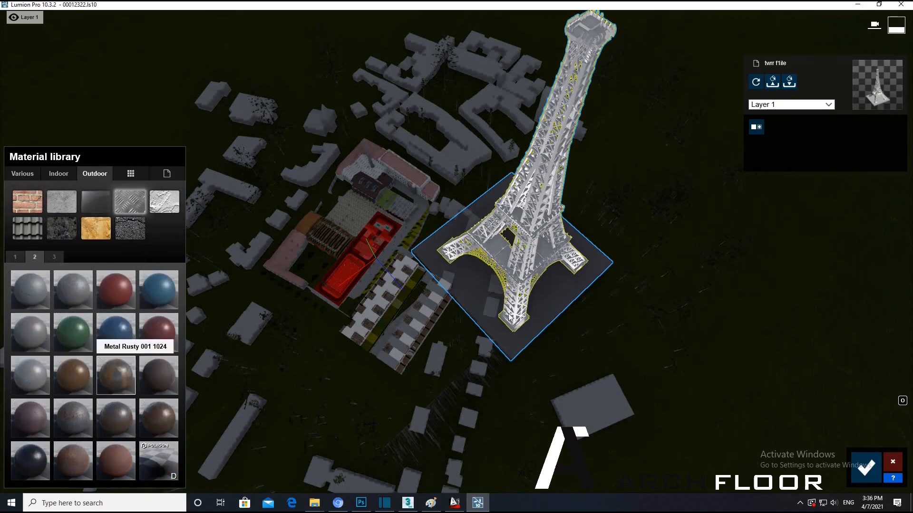
left_click(116, 375)
left_click(464, 298)
right_click_drag(464, 299, 565, 289)
key("w")
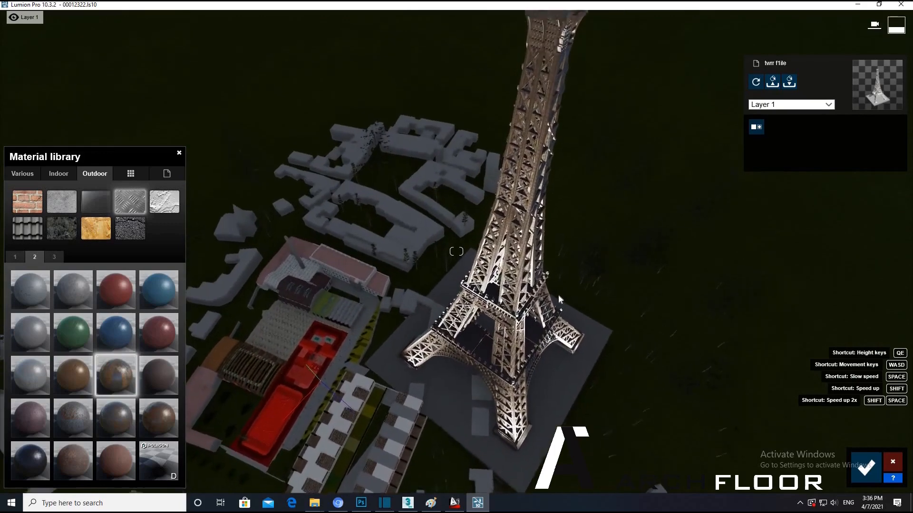
key("w")
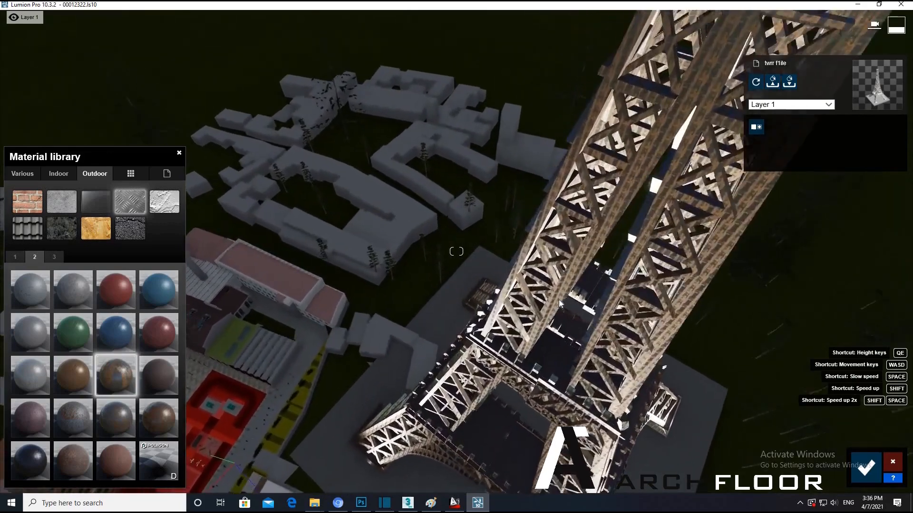
- Replace the tower's rusty metal with the Brass material from the indoor metals and view it from farther away
left_click(559, 296)
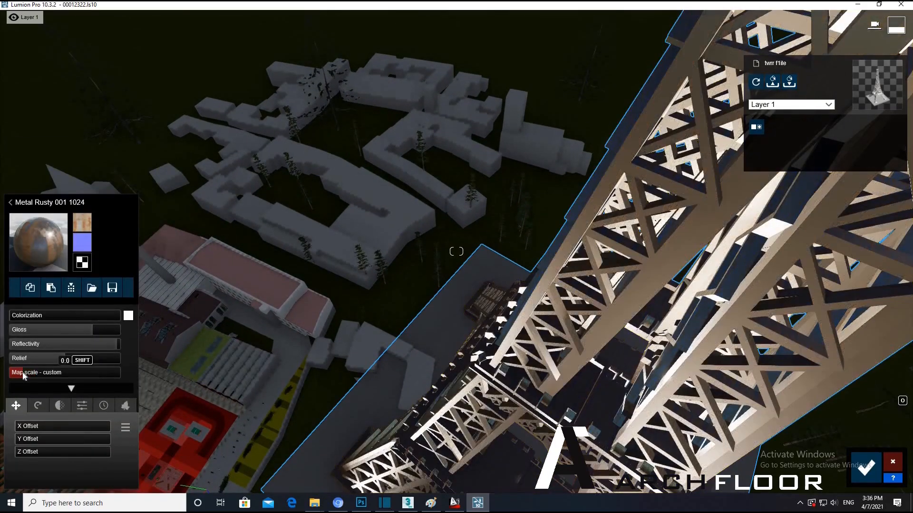
left_click(49, 255)
left_click(58, 174)
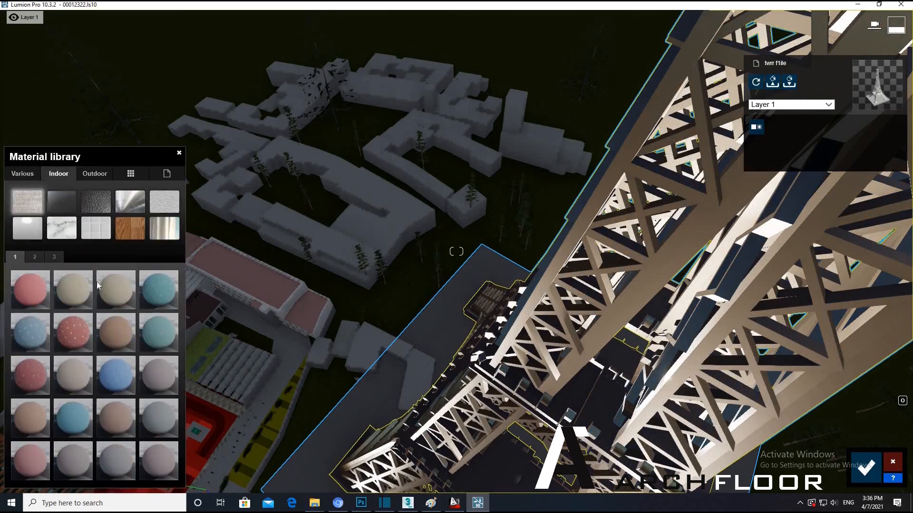
left_click(94, 174)
left_click(133, 209)
left_click(65, 175)
left_click(133, 209)
left_click(85, 296)
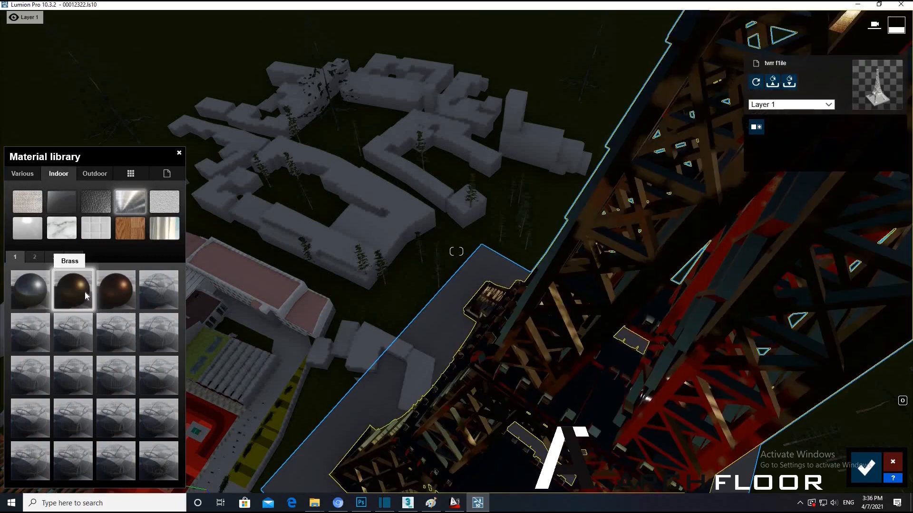
scroll(282, 287, "down", 3)
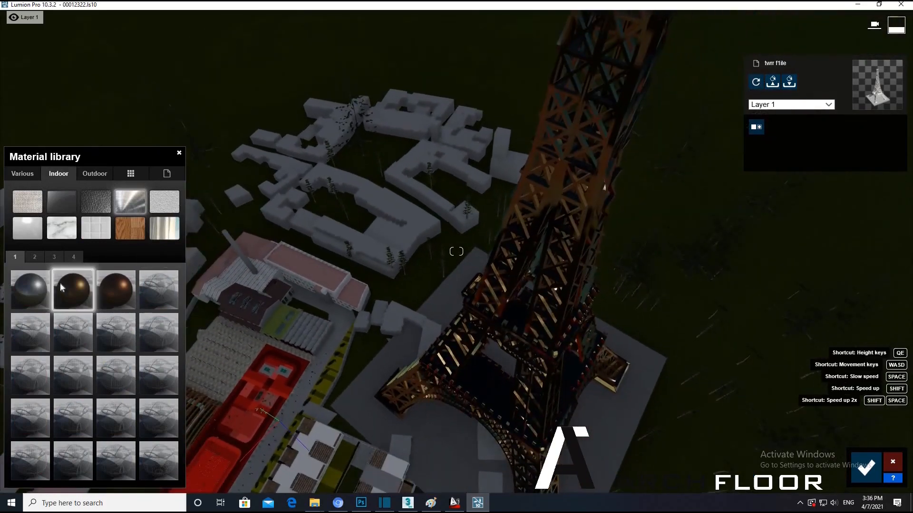
- Try the first indoor metal on the tower, and replace it with the Bronze material
left_click(33, 291)
left_click(124, 290)
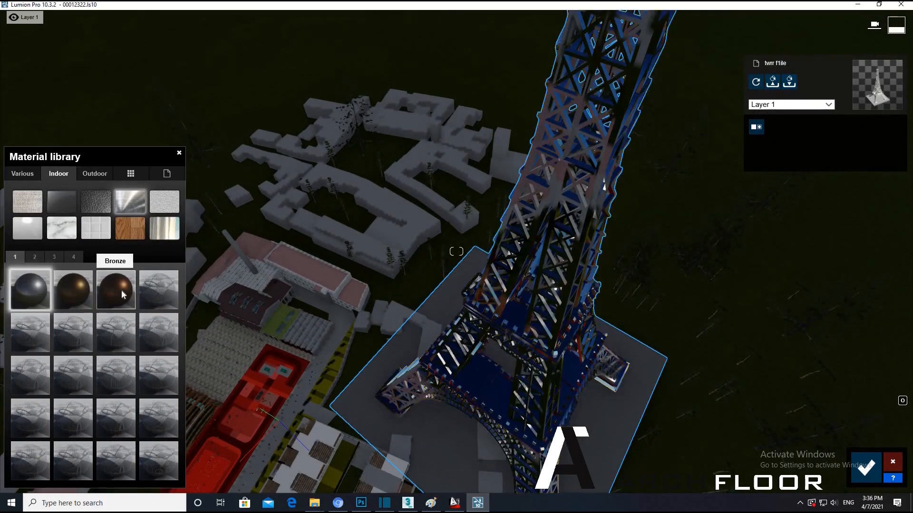
left_click(116, 290)
left_click(51, 328)
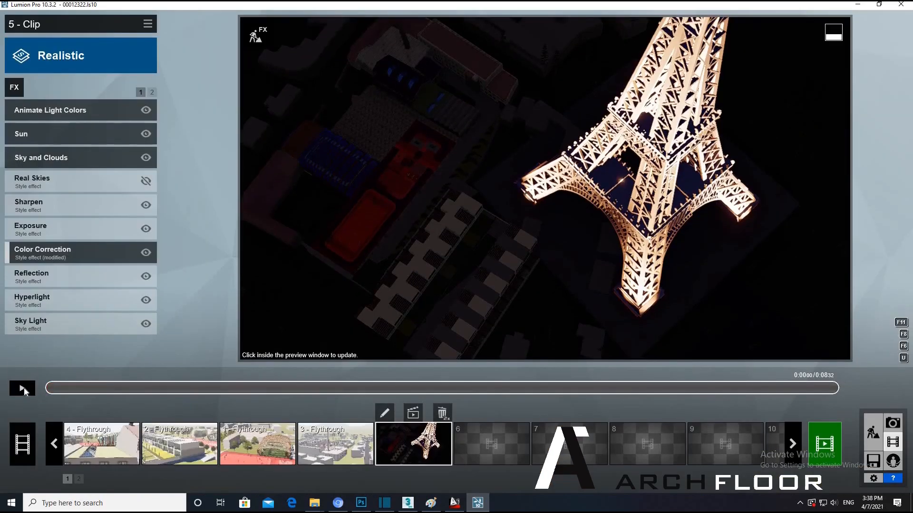
- Play the clip from 0:00.00 to preview the animated light colors on the tower
left_click(22, 389)
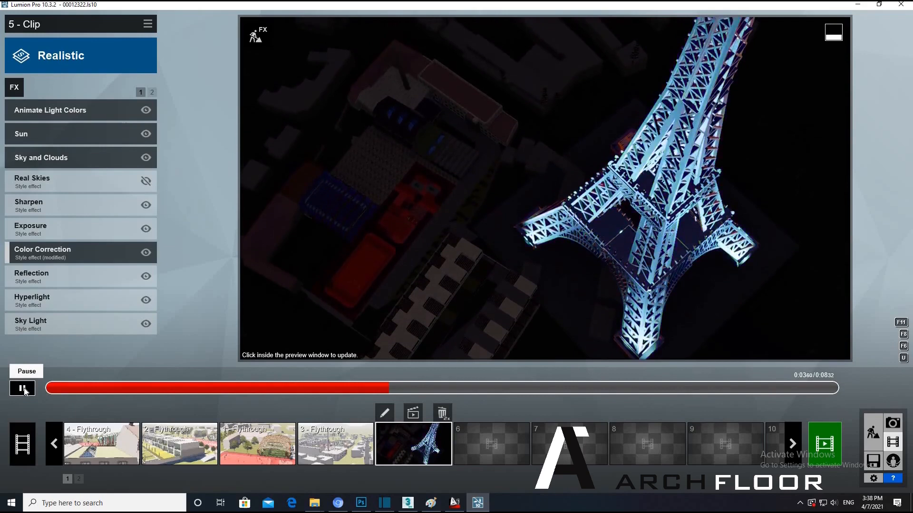